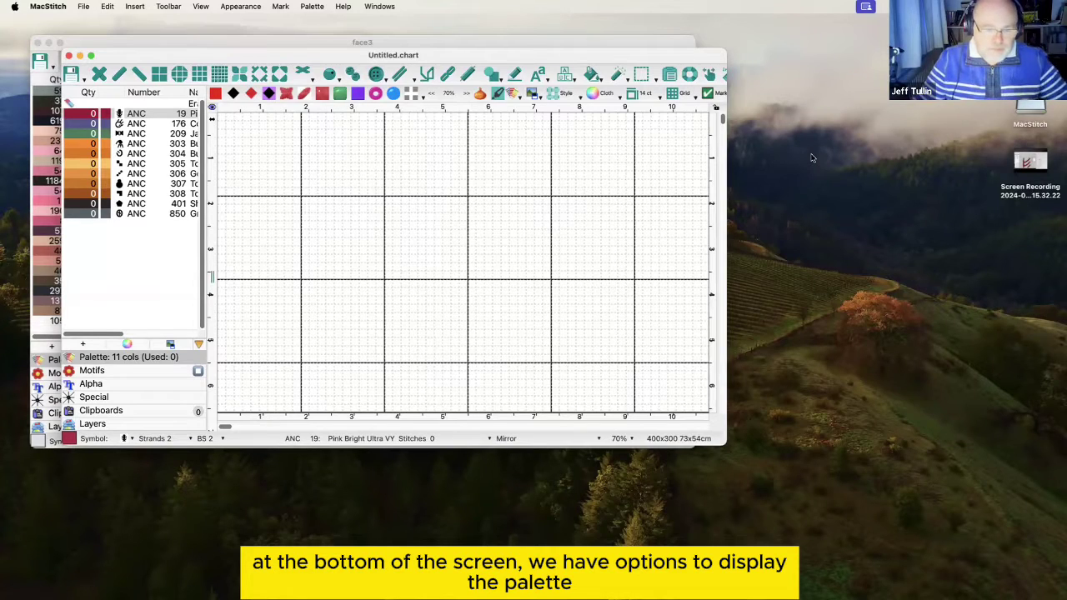
Step: Browse the Motifs, Alpha, Special and Layers collections, ending back on the Motifs folders
{"action": "left_click", "coordinate": [94, 371]}
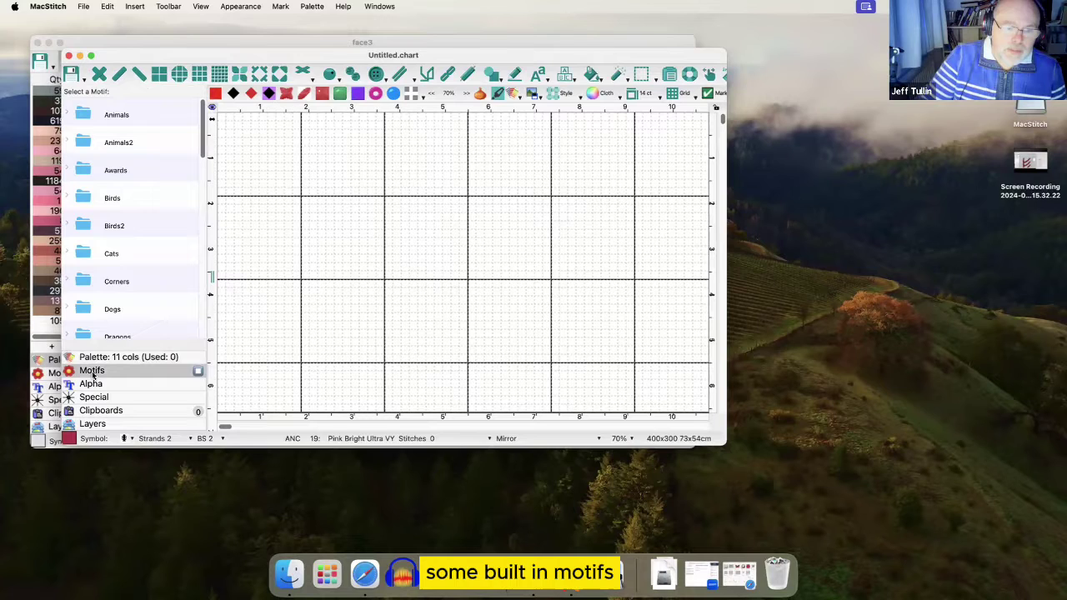
{"action": "left_click", "coordinate": [91, 385]}
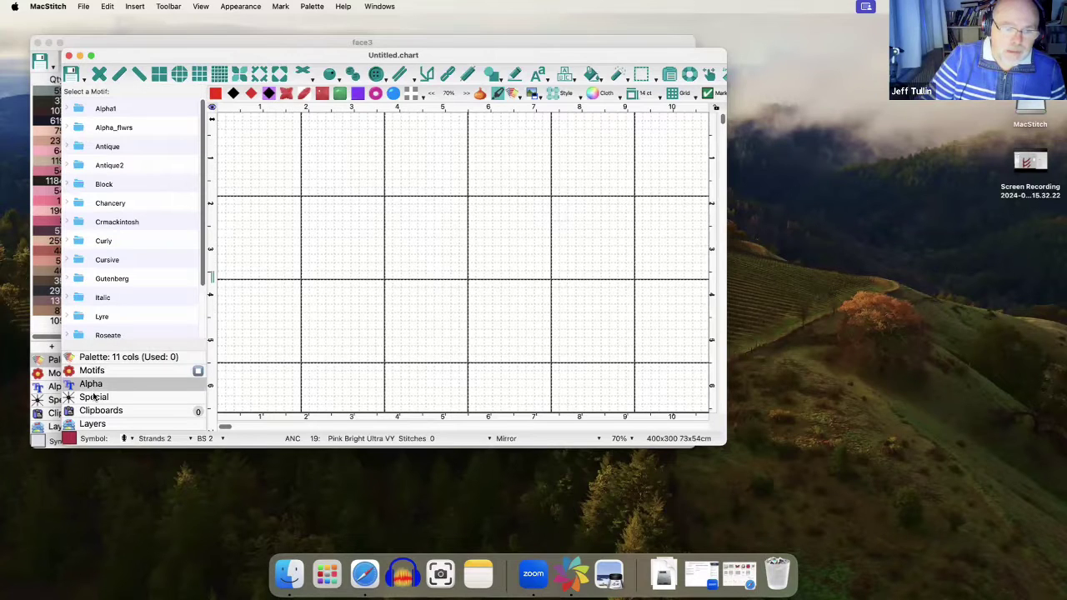
{"action": "left_click", "coordinate": [95, 397]}
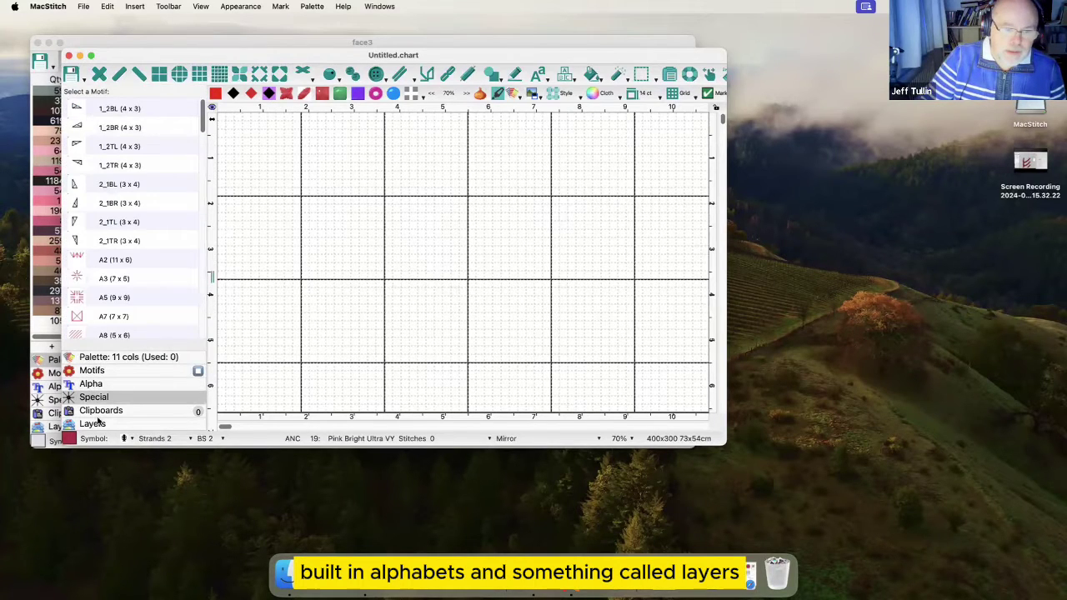
{"action": "left_click", "coordinate": [96, 424]}
{"action": "left_click", "coordinate": [97, 371]}
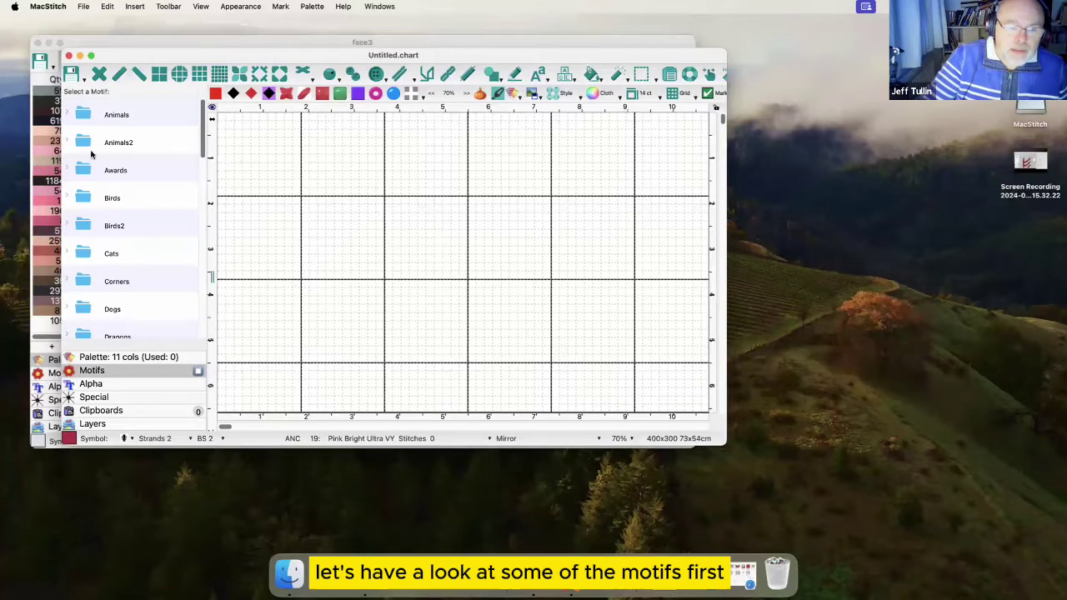
Step: Place the 25 x 16 boar motif from the Farmanimals folder onto the chart
{"action": "scroll", "coordinate": [202, 154], "scroll_direction": "down", "scroll_amount": 3}
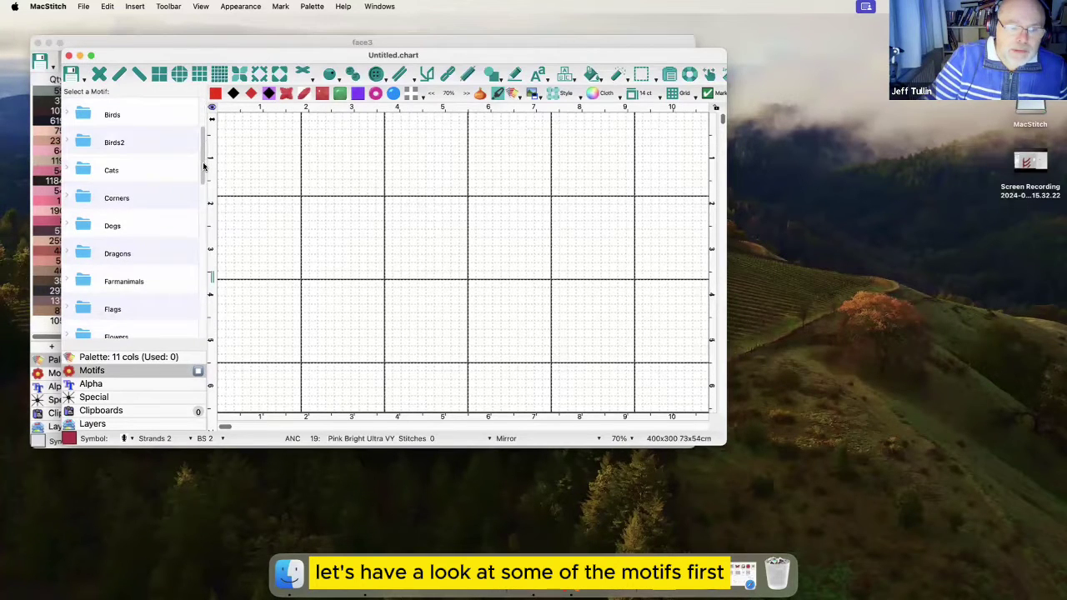
{"action": "scroll", "coordinate": [204, 166], "scroll_direction": "down", "scroll_amount": 2}
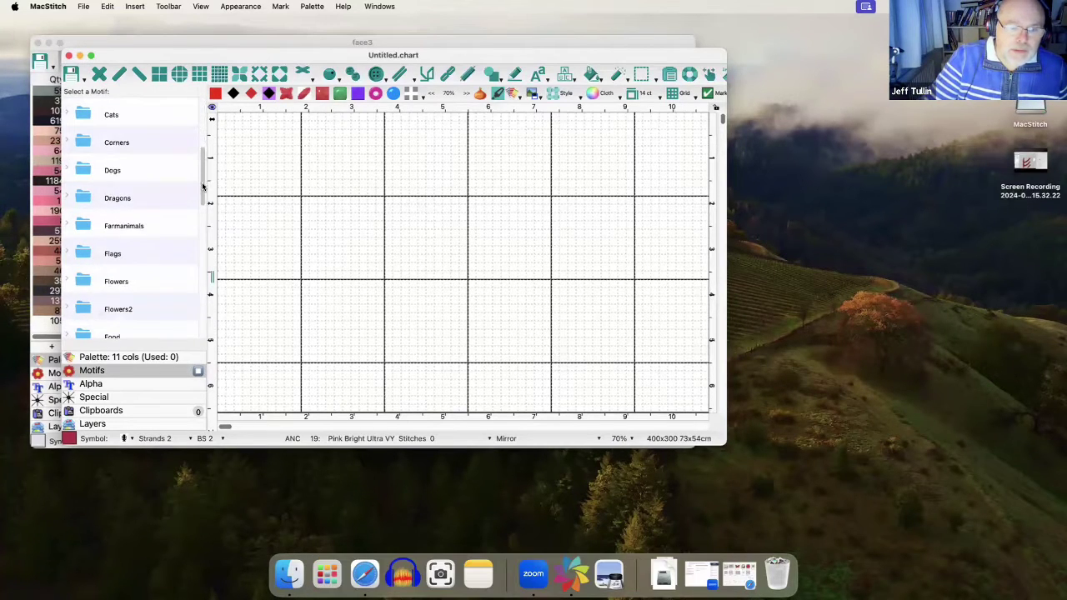
{"action": "left_click", "coordinate": [66, 225]}
{"action": "scroll", "coordinate": [204, 168], "scroll_direction": "down", "scroll_amount": 2}
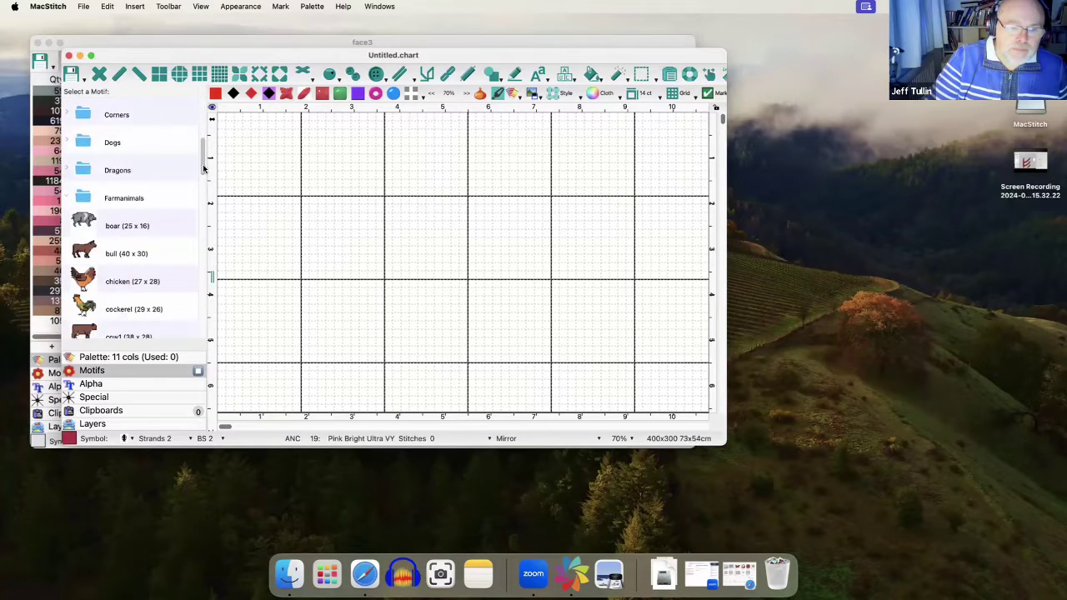
{"action": "scroll", "coordinate": [205, 171], "scroll_direction": "down", "scroll_amount": 1}
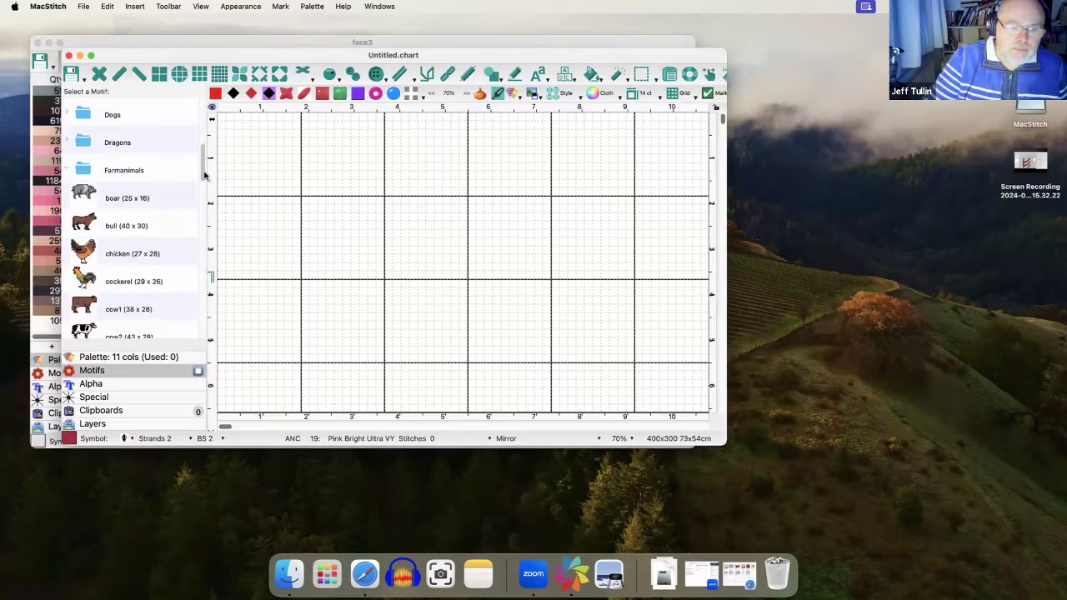
{"action": "left_click", "coordinate": [83, 194]}
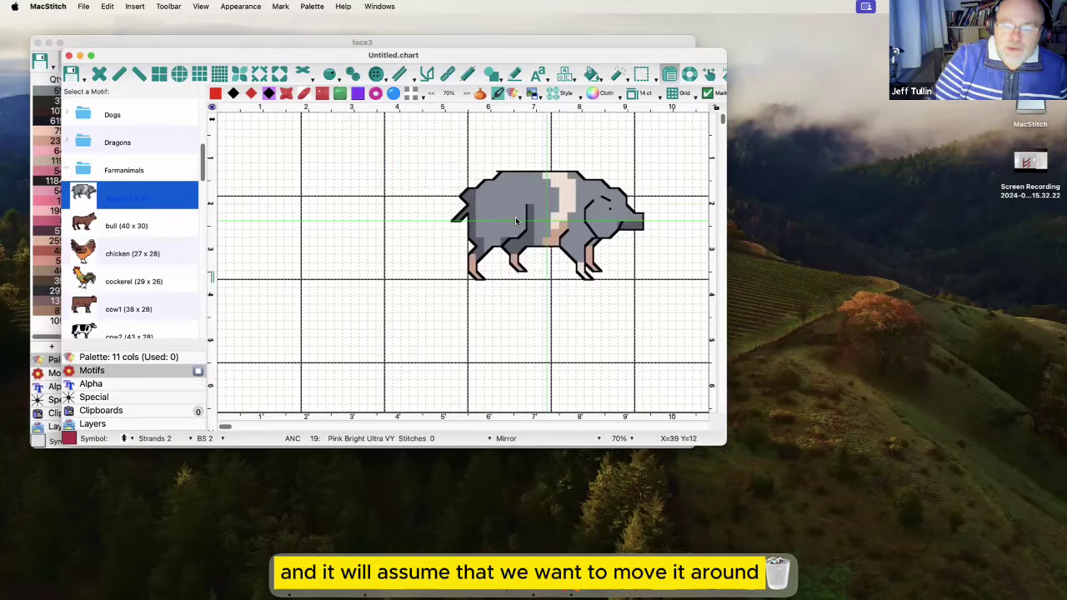
{"action": "left_click", "coordinate": [398, 221]}
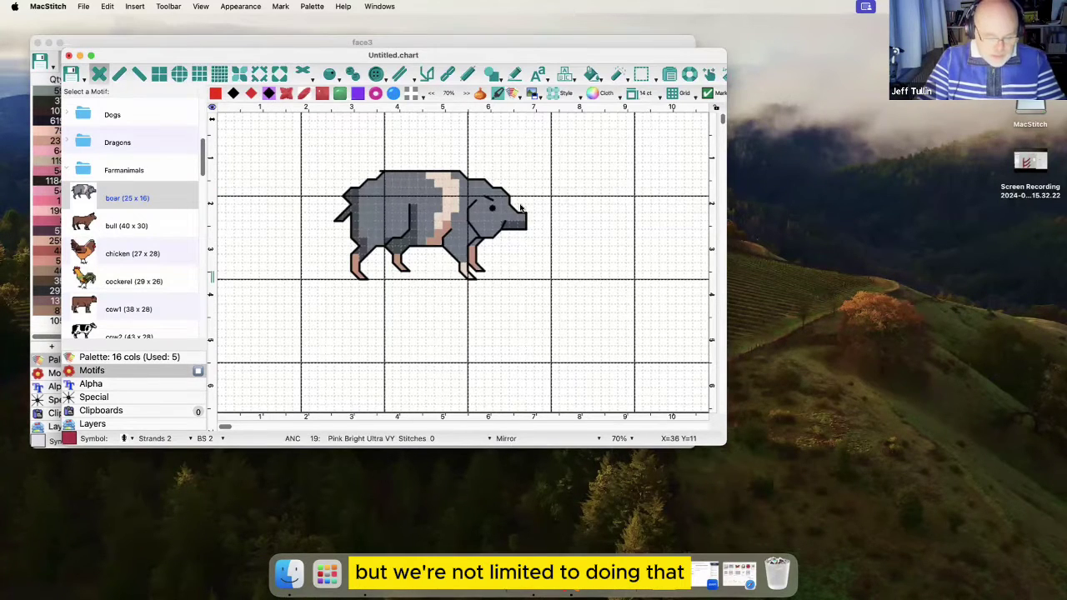
Step: Cut the boar off the chart and return to the motif folders
{"action": "key", "text": "super+x"}
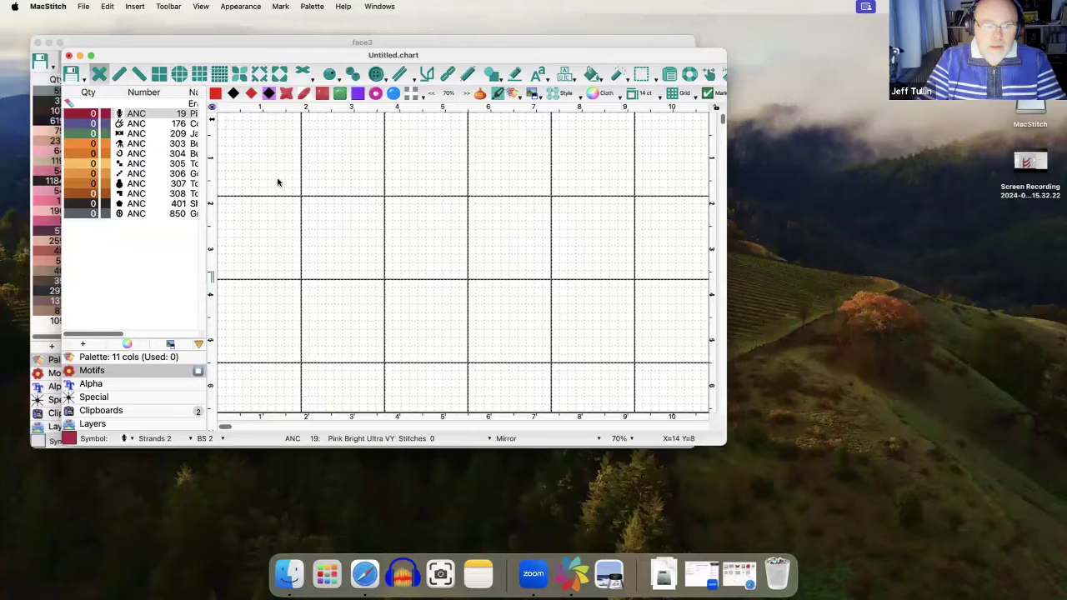
{"action": "left_click", "coordinate": [104, 372]}
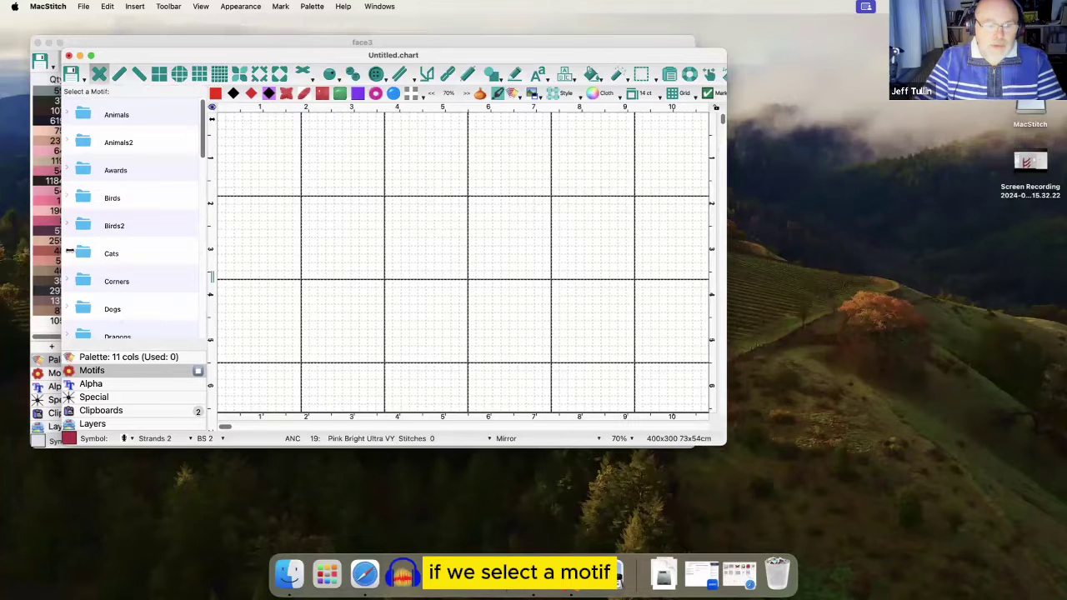
{"action": "scroll", "coordinate": [162, 270], "scroll_direction": "down", "scroll_amount": 10}
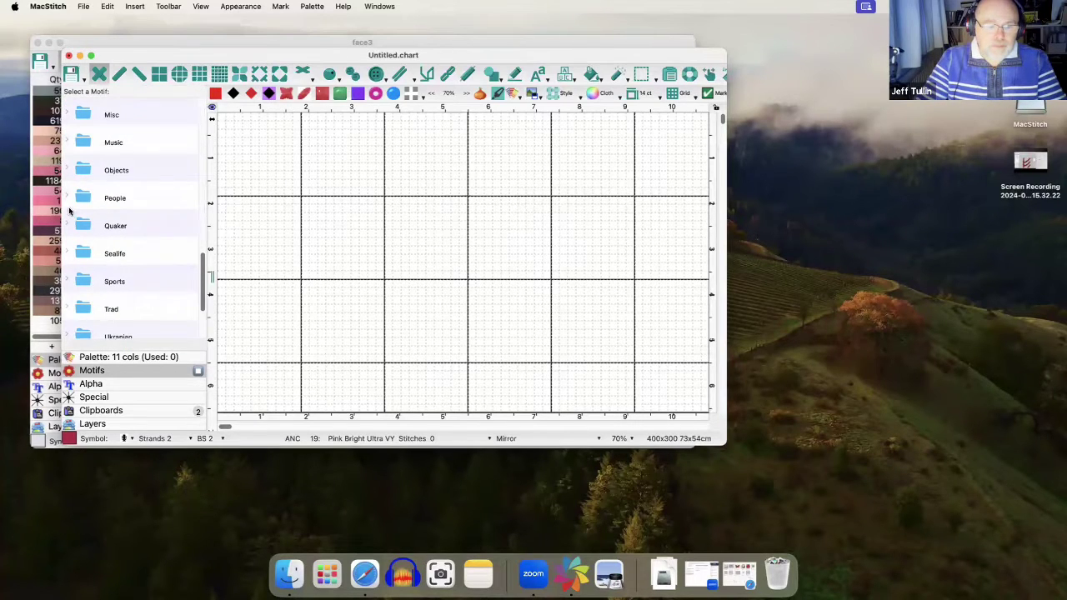
{"action": "scroll", "coordinate": [71, 183], "scroll_direction": "up", "scroll_amount": 2}
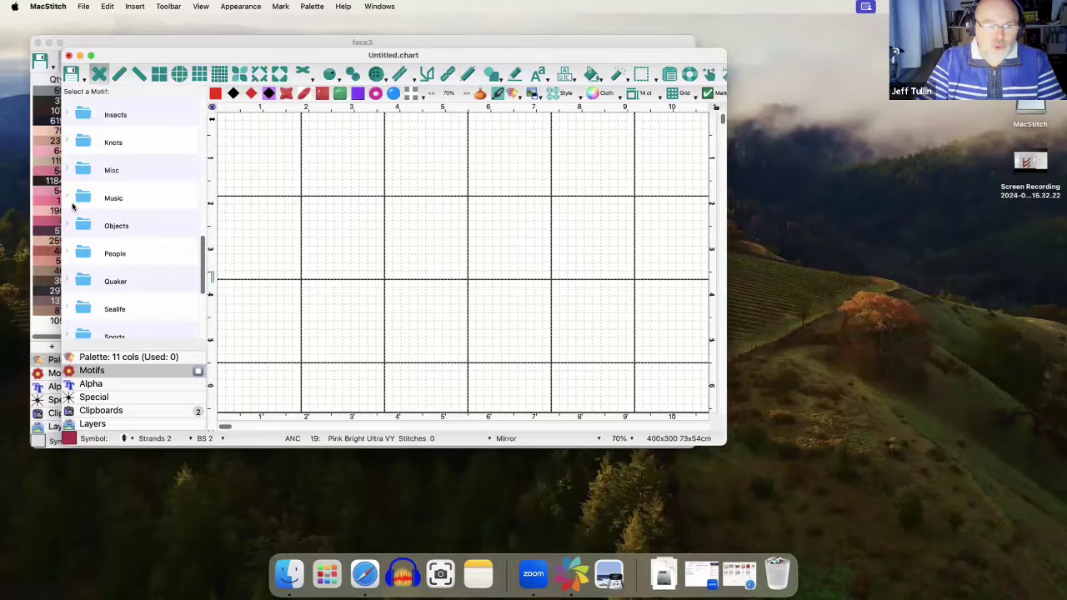
Step: Paste the 335 guitar from the Objects folder onto the chart as its own layer
{"action": "left_click", "coordinate": [67, 198]}
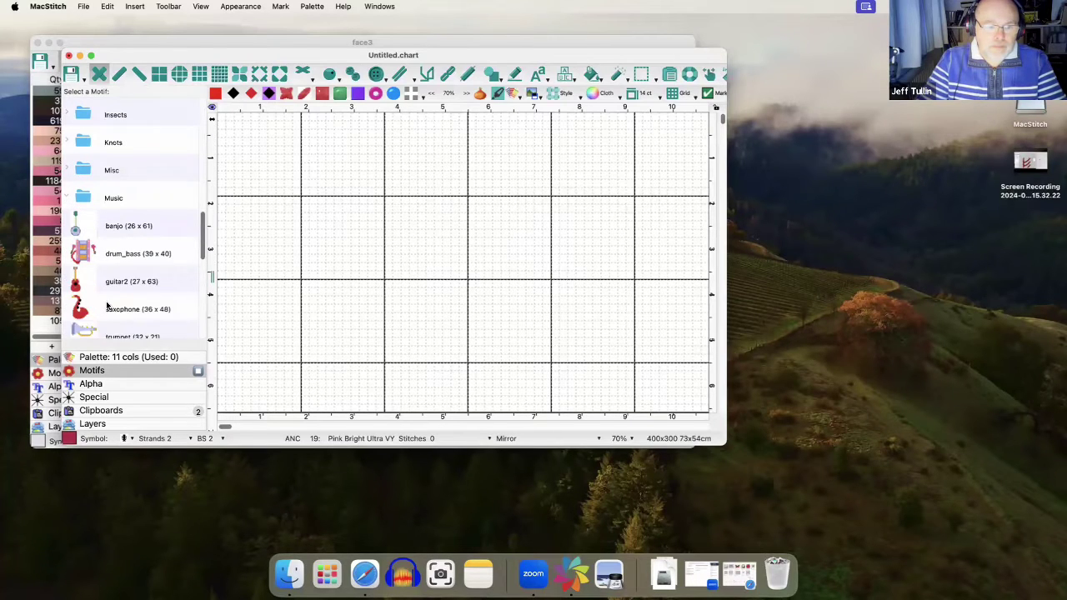
{"action": "scroll", "coordinate": [107, 305], "scroll_direction": "down", "scroll_amount": 5}
{"action": "left_click", "coordinate": [67, 170]}
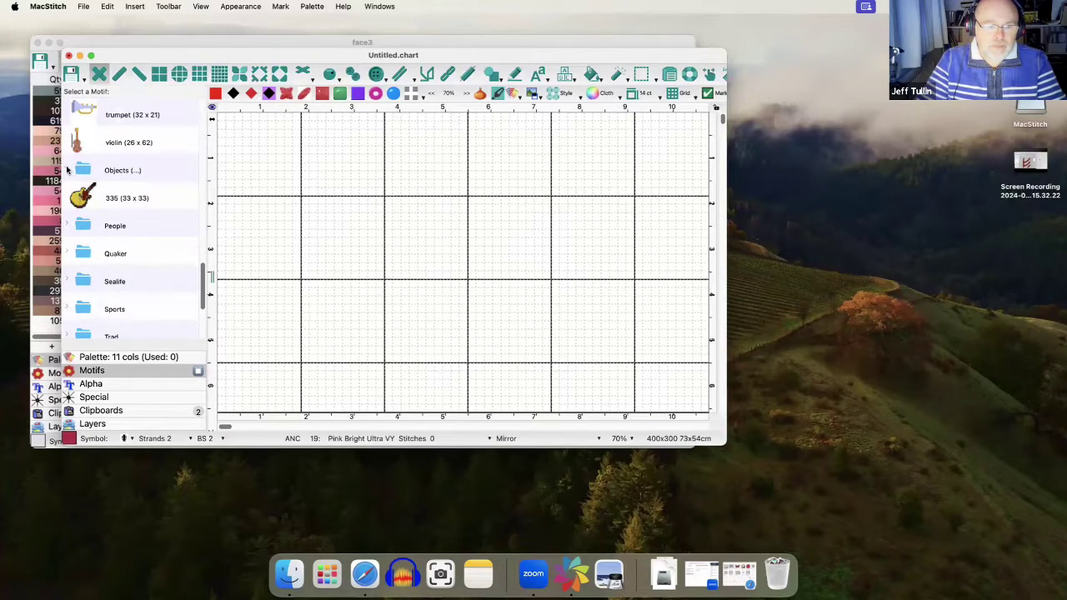
{"action": "left_click", "coordinate": [83, 197]}
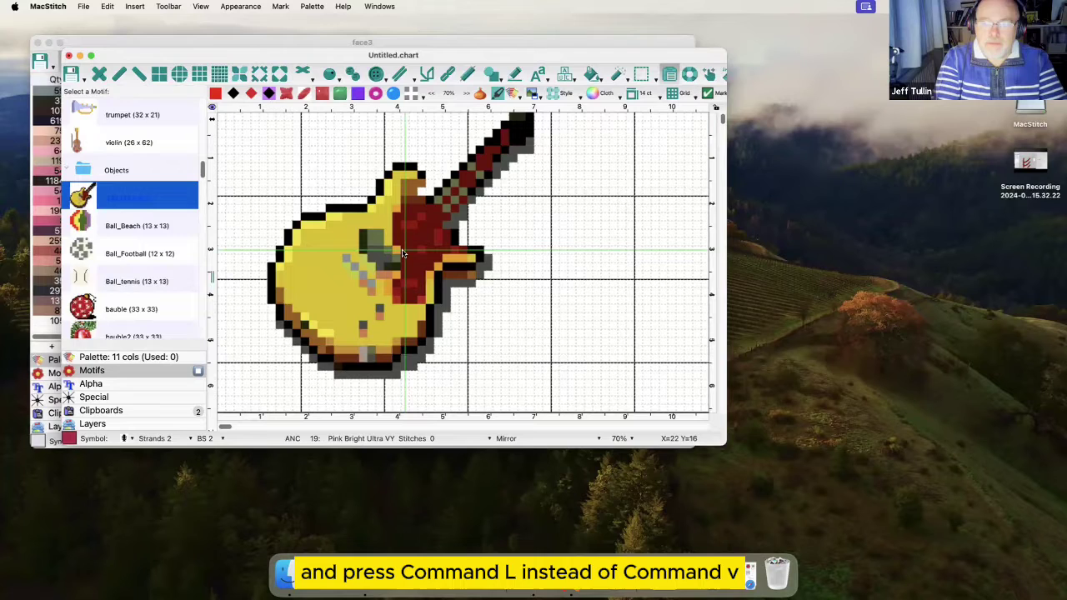
{"action": "key", "text": "super+l"}
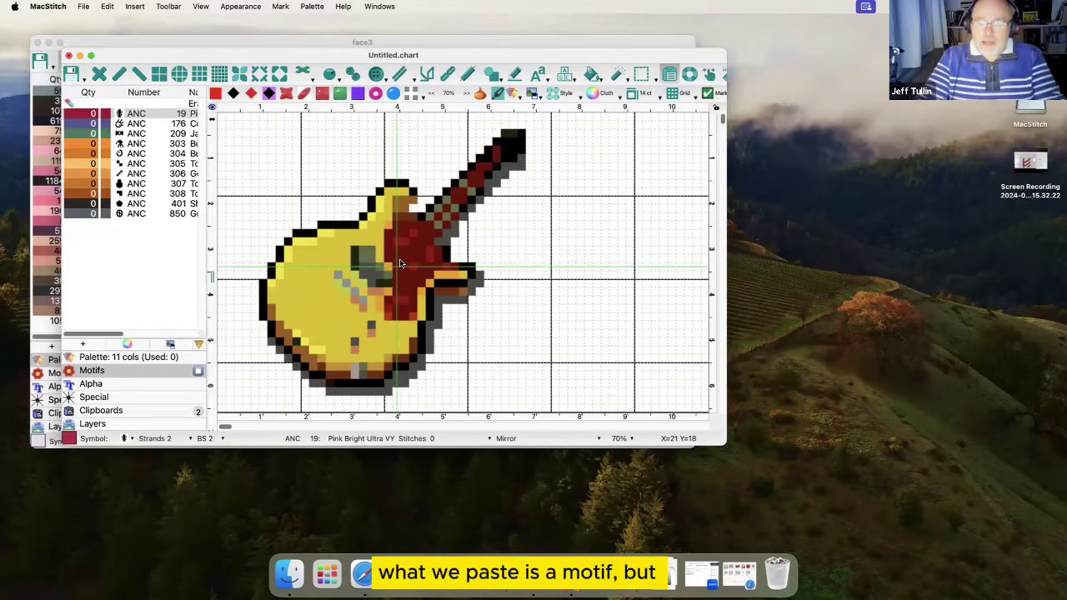
{"action": "left_click", "coordinate": [420, 264]}
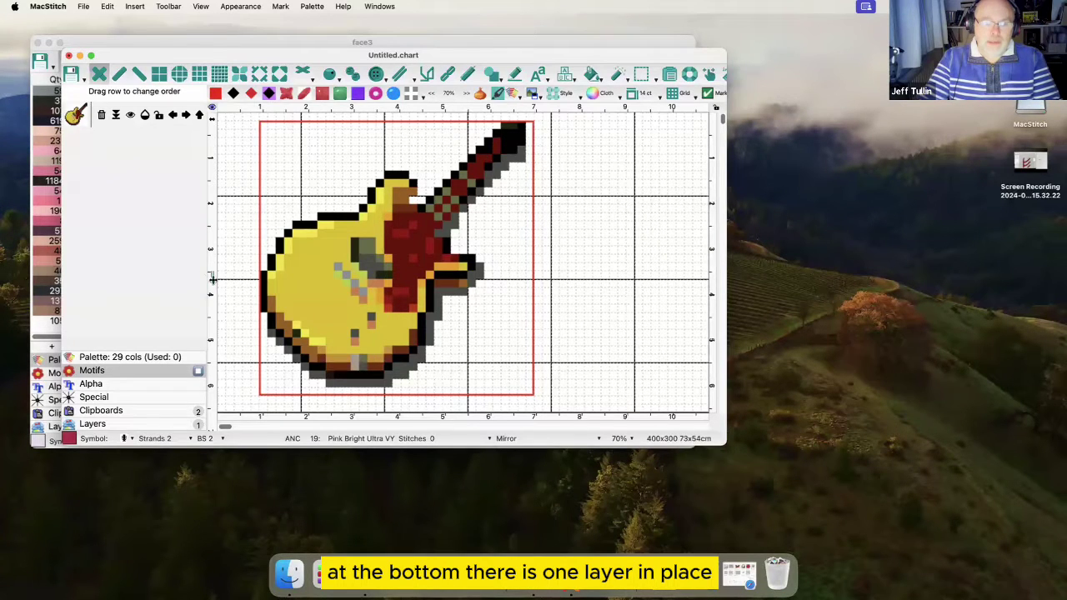
Step: Widen the side panel, zoom out to 40%, and drag the guitar toward the chart centre
{"action": "left_click_drag", "start_coordinate": [212, 280], "coordinate": [289, 265]}
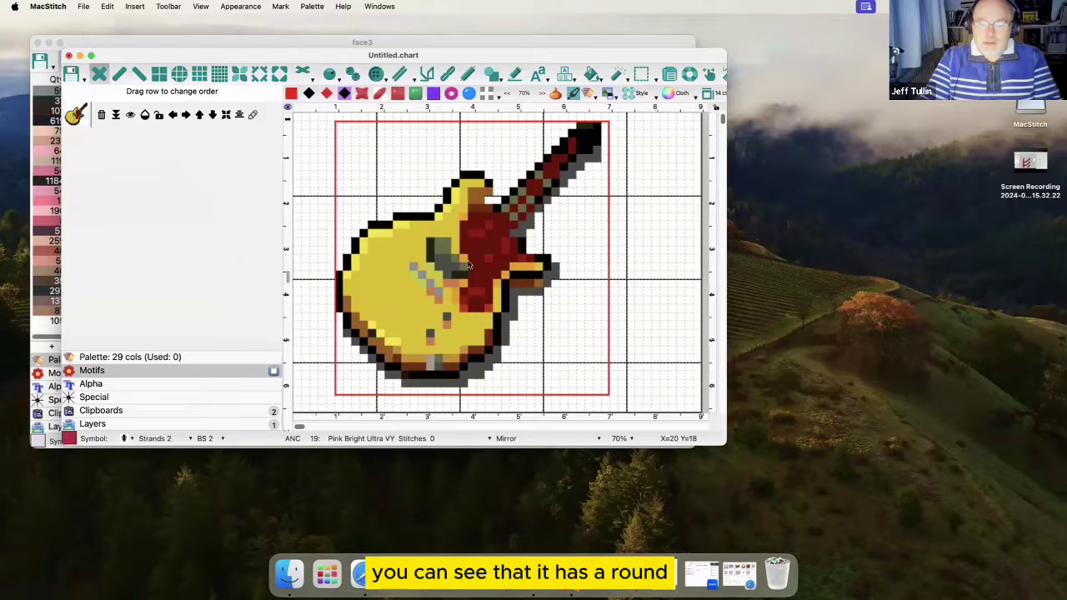
{"action": "left_click", "coordinate": [506, 95]}
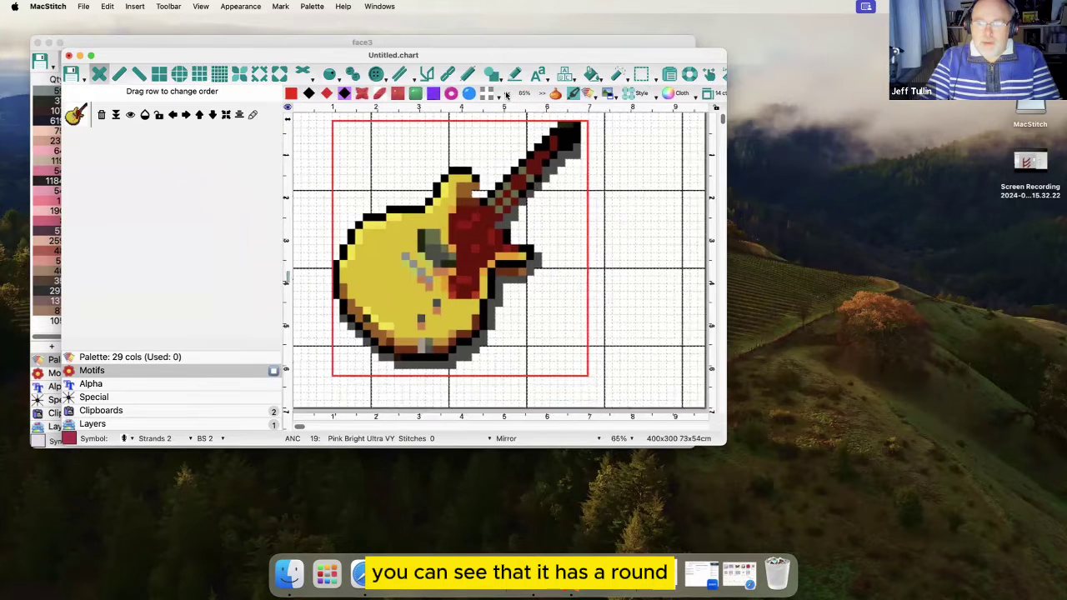
{"action": "left_click", "coordinate": [506, 96]}
{"action": "left_click", "coordinate": [506, 95]}
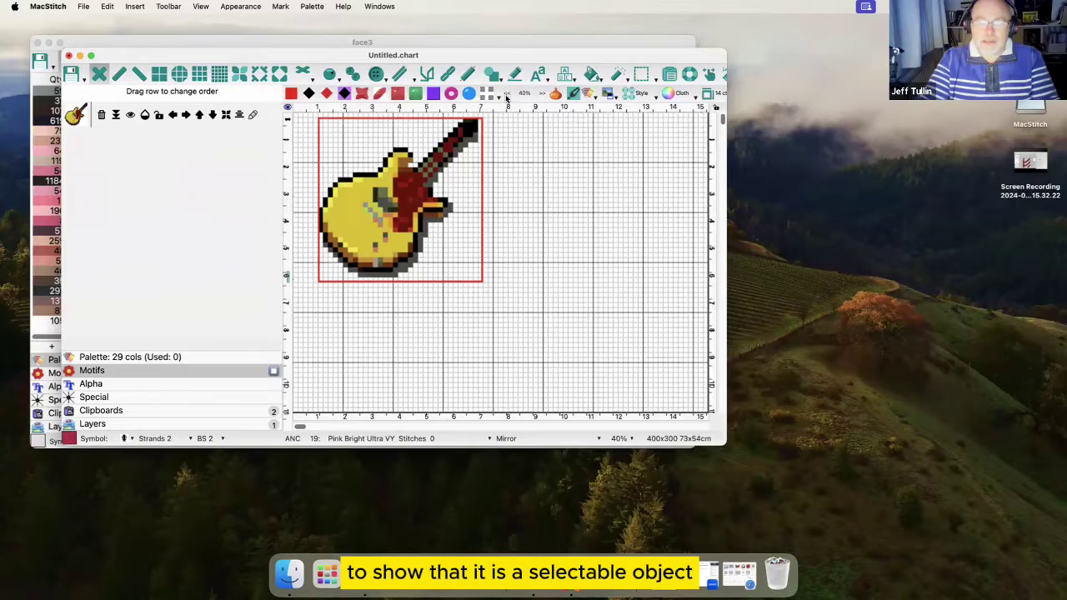
{"action": "left_click", "coordinate": [394, 197]}
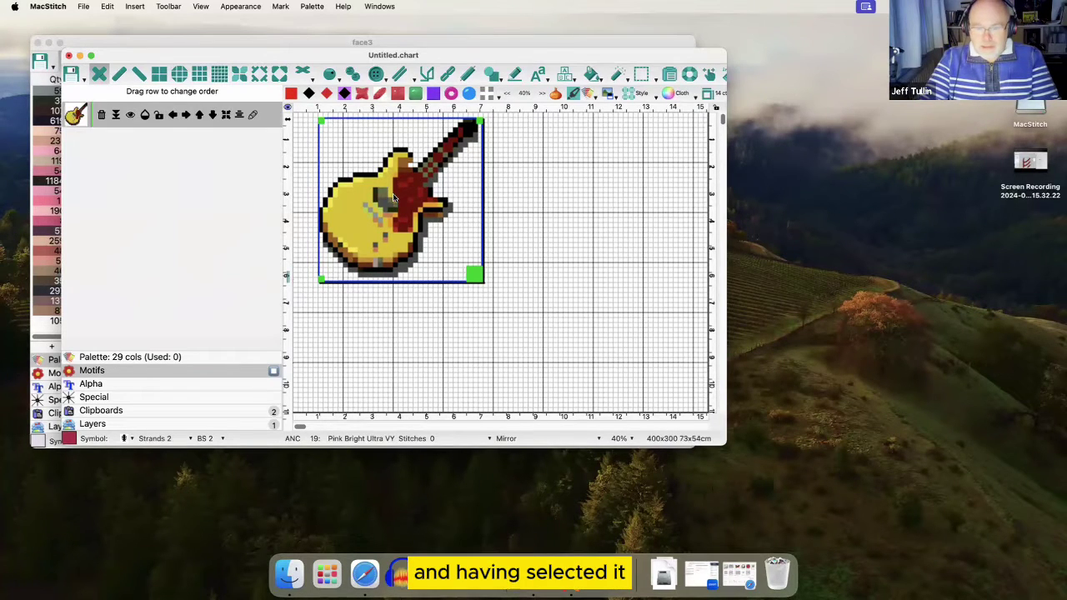
{"action": "left_click_drag", "start_coordinate": [394, 198], "coordinate": [514, 312]}
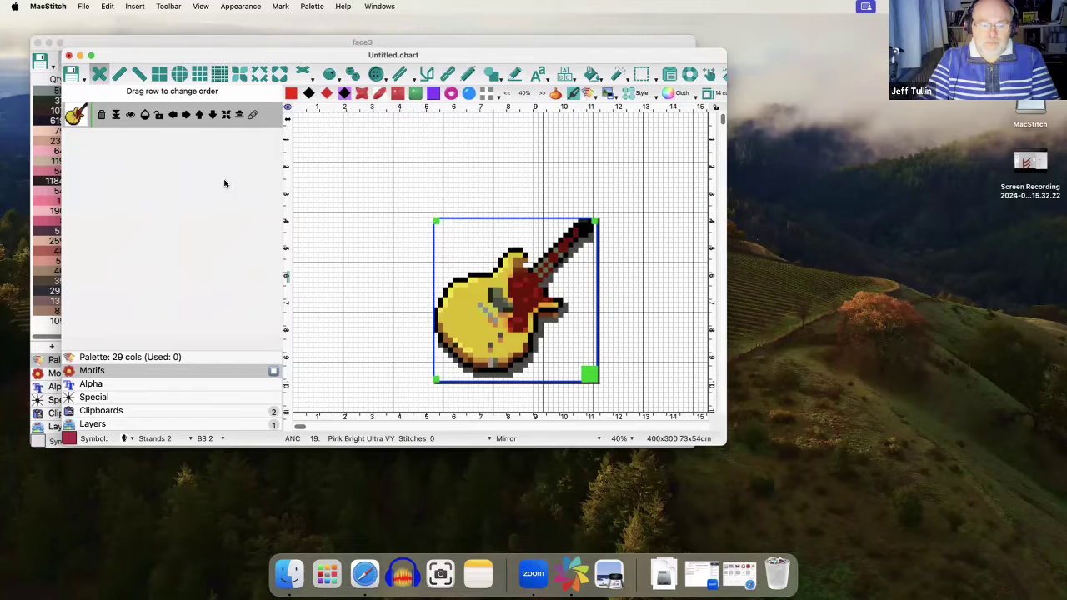
Step: Place the bear from the Wildanimals folder on the chart as a separate motif layer
{"action": "left_click", "coordinate": [93, 372]}
{"action": "scroll", "coordinate": [95, 282], "scroll_direction": "down", "scroll_amount": 10}
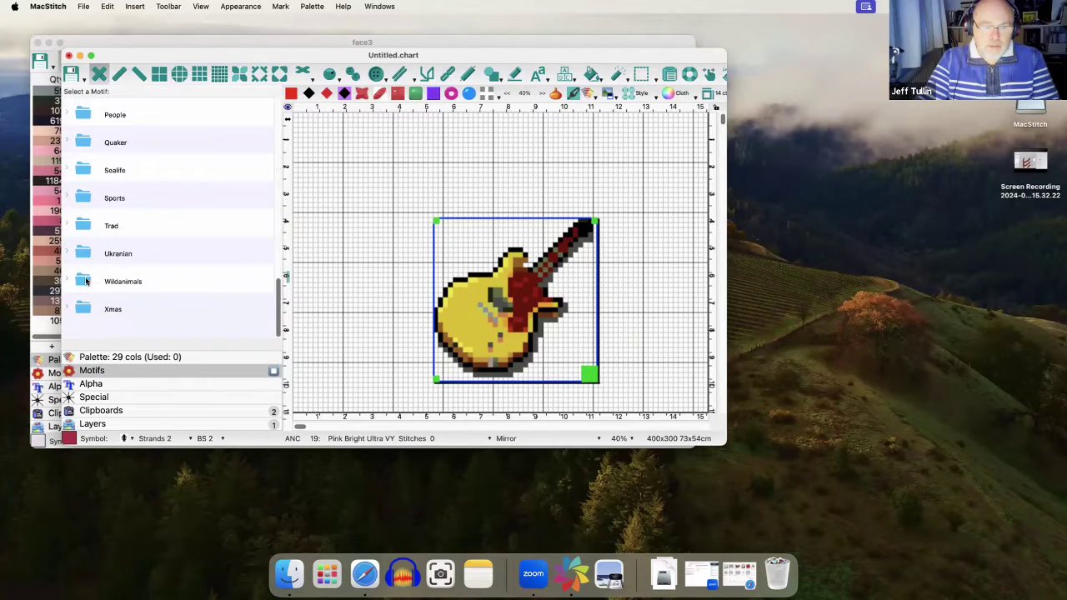
{"action": "left_click", "coordinate": [68, 282]}
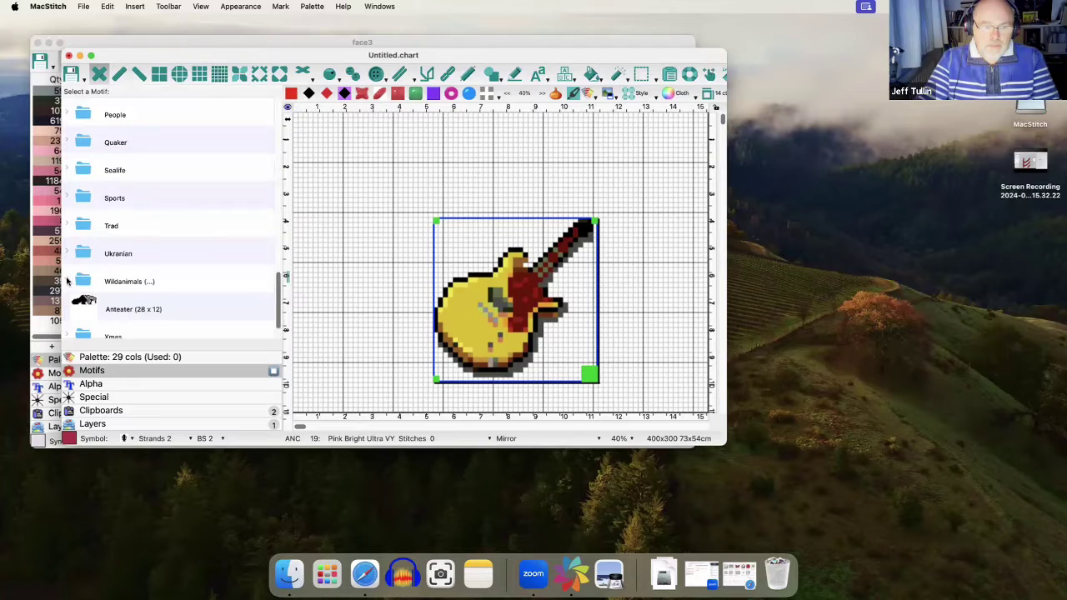
{"action": "scroll", "coordinate": [99, 287], "scroll_direction": "down", "scroll_amount": 5}
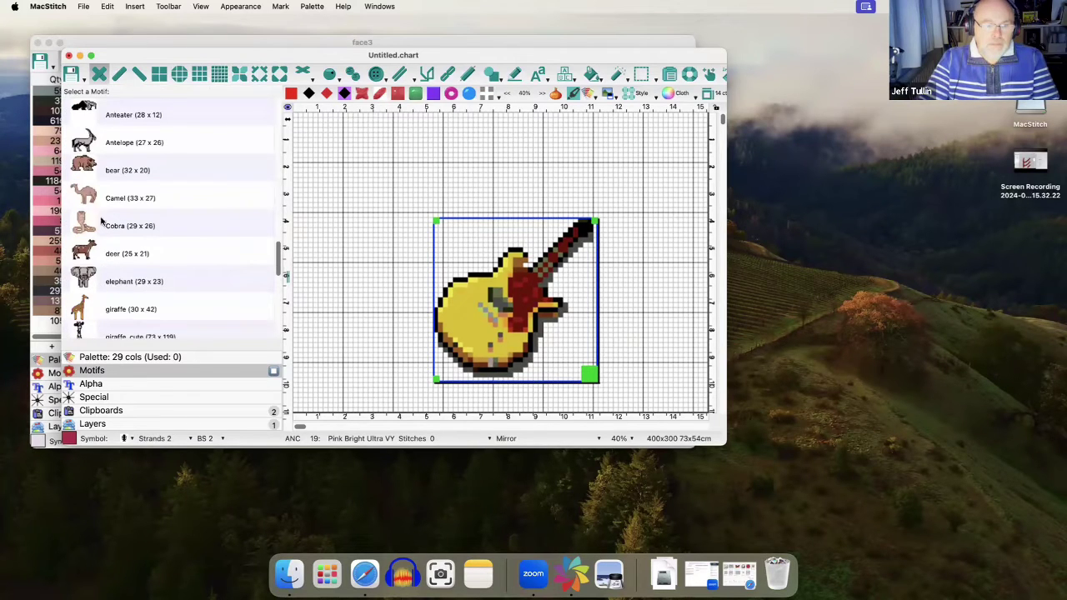
{"action": "left_click", "coordinate": [86, 162]}
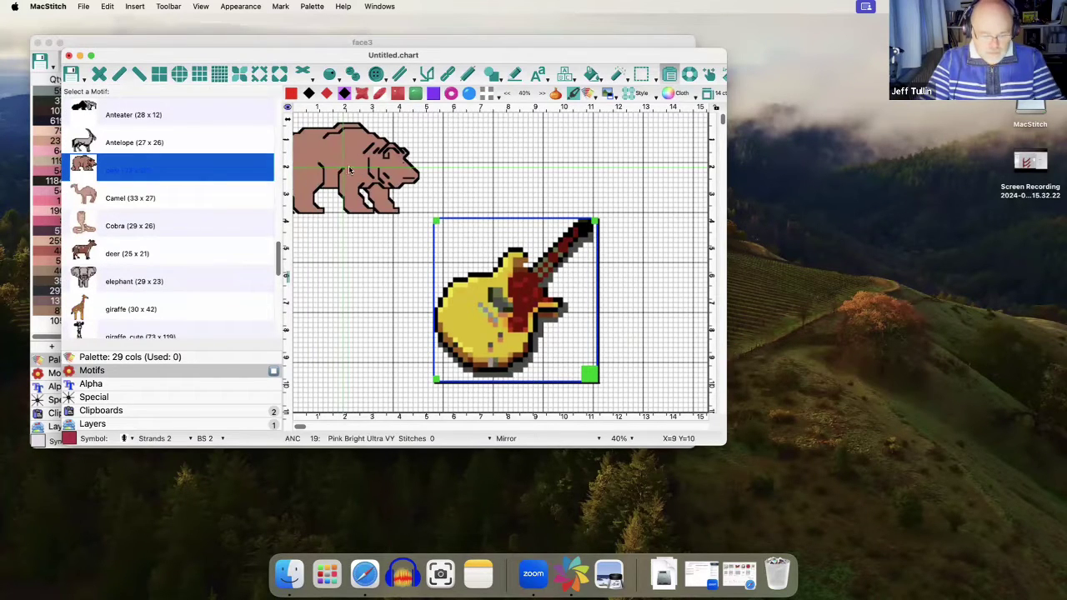
{"action": "left_click", "coordinate": [362, 164]}
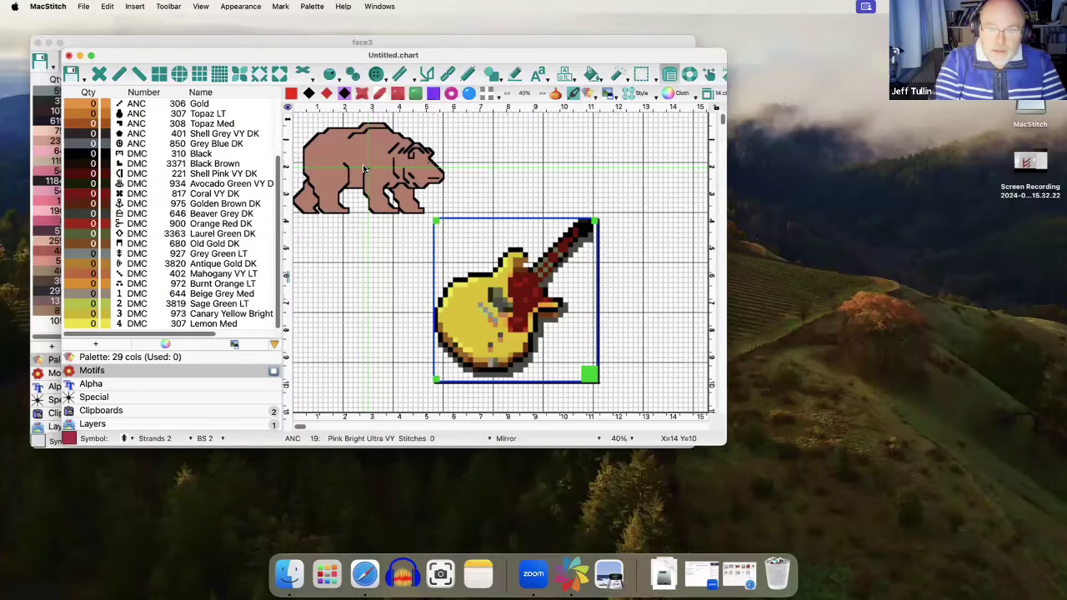
{"action": "left_click", "coordinate": [391, 180]}
{"action": "key", "text": "super+l"}
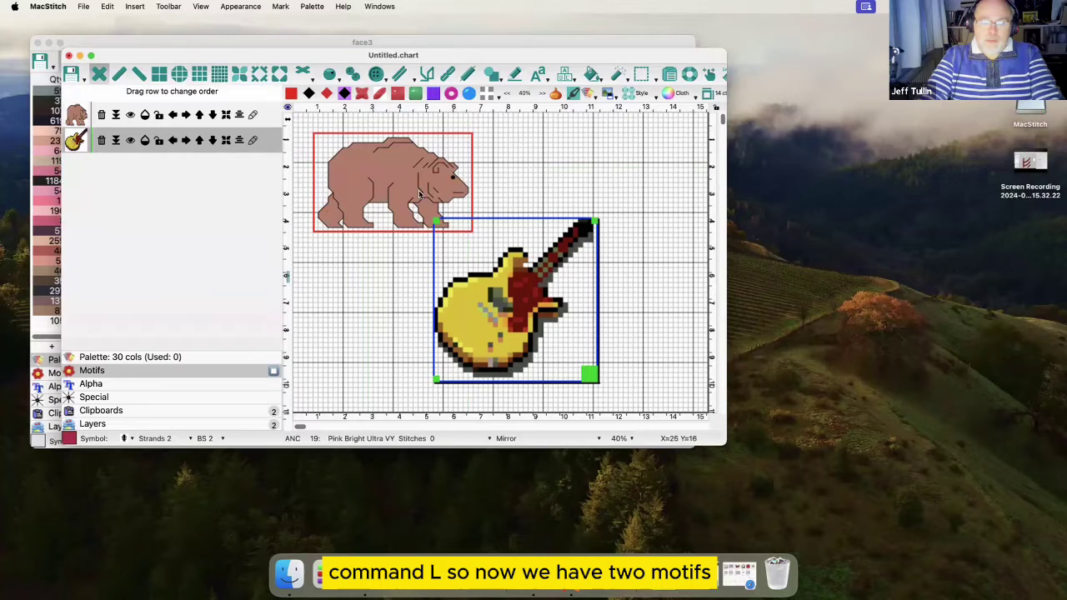
Step: Stack the guitar above the bear in the motif list, then position bear left, guitar right
{"action": "left_click_drag", "start_coordinate": [399, 185], "coordinate": [434, 277]}
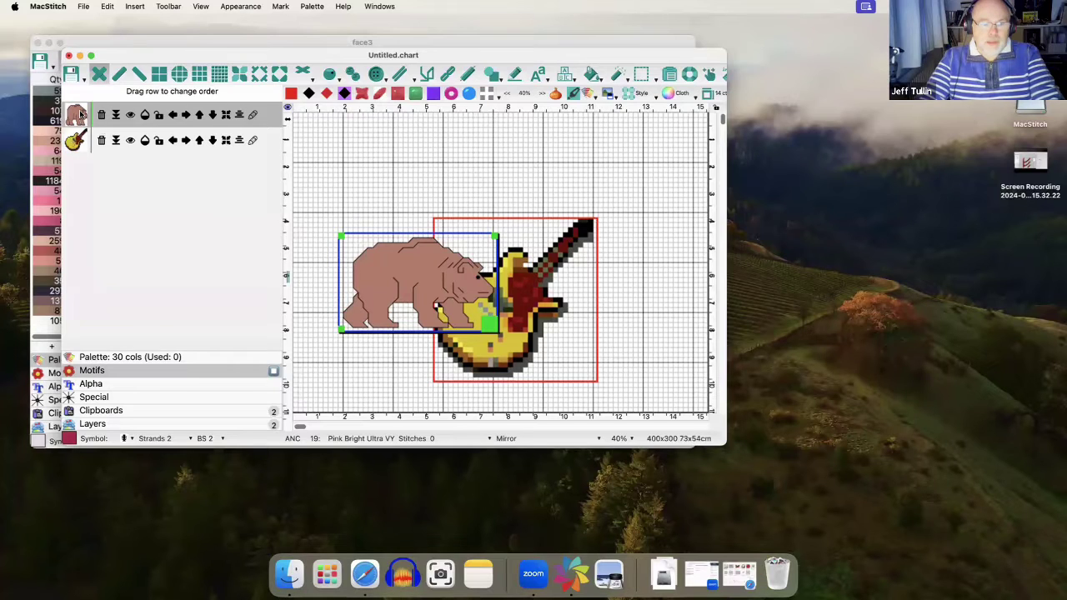
{"action": "left_click_drag", "start_coordinate": [81, 125], "coordinate": [80, 169]}
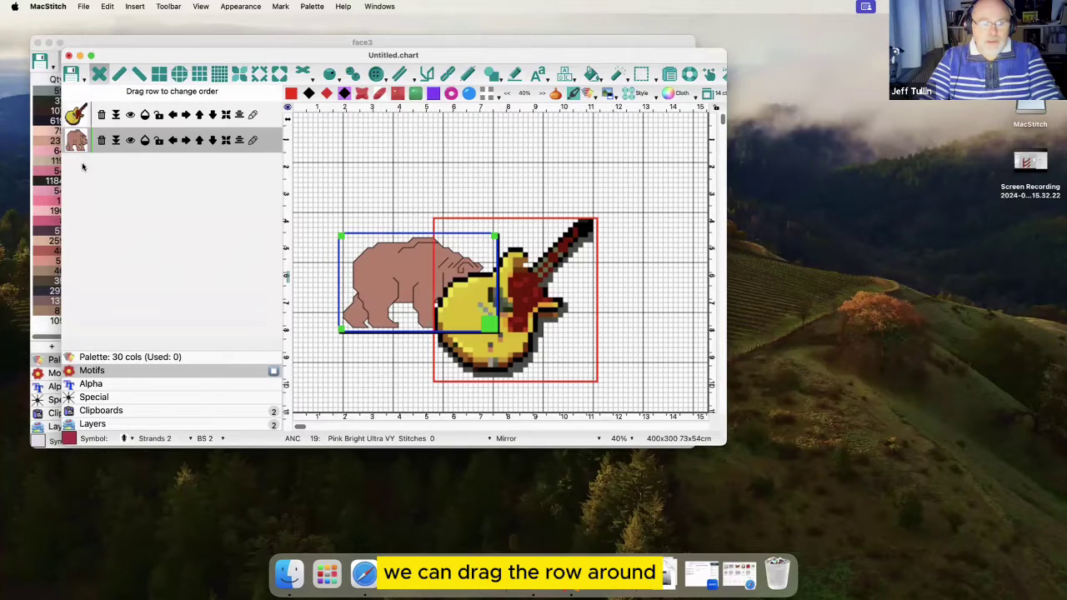
{"action": "left_click_drag", "start_coordinate": [525, 315], "coordinate": [536, 292]}
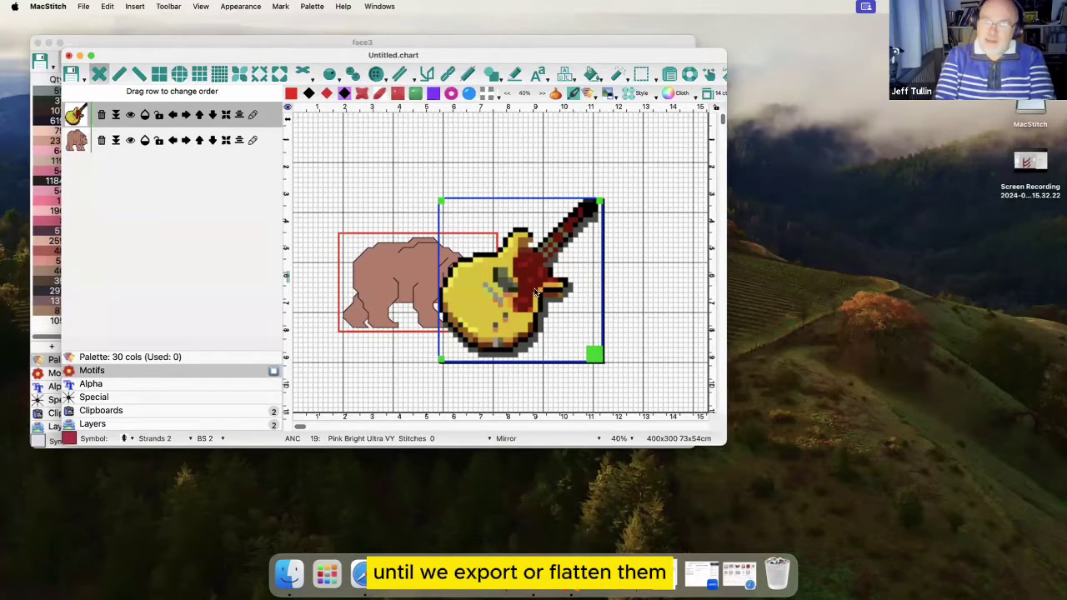
{"action": "left_click_drag", "start_coordinate": [536, 292], "coordinate": [597, 232]}
{"action": "left_click_drag", "start_coordinate": [419, 267], "coordinate": [441, 225]}
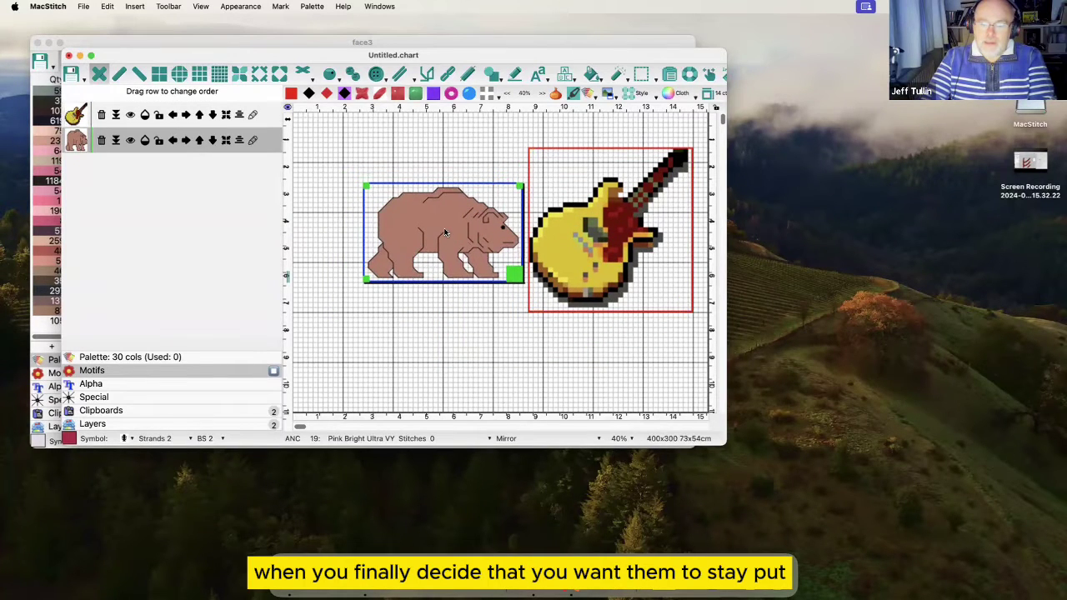
{"action": "left_click", "coordinate": [588, 241]}
{"action": "left_click_drag", "start_coordinate": [588, 242], "coordinate": [582, 246]}
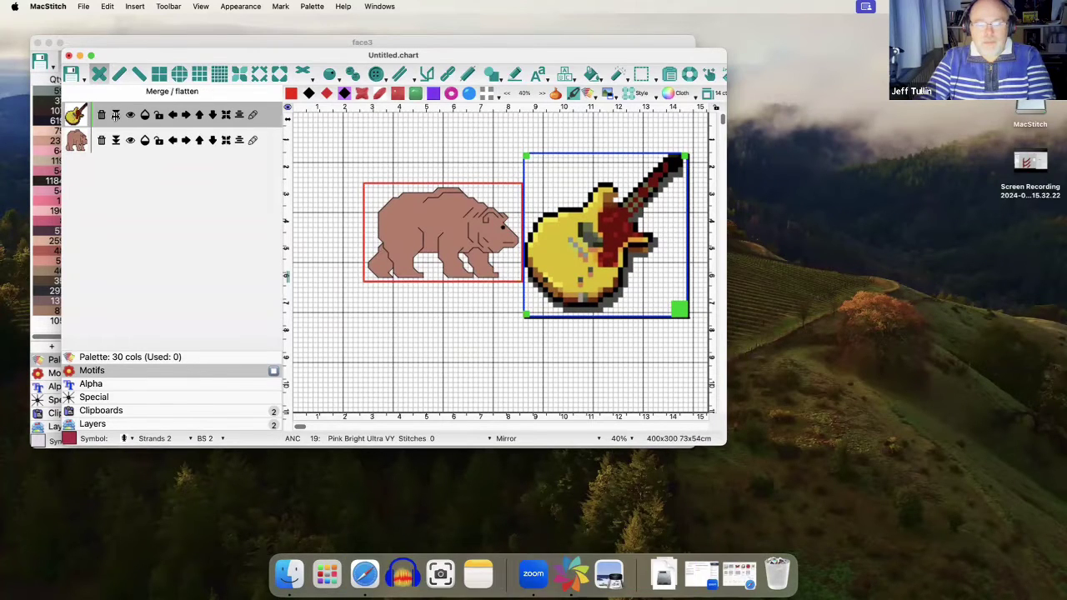
Step: Merge the guitar motif into the chart as fixed stitches
{"action": "left_click", "coordinate": [116, 115]}
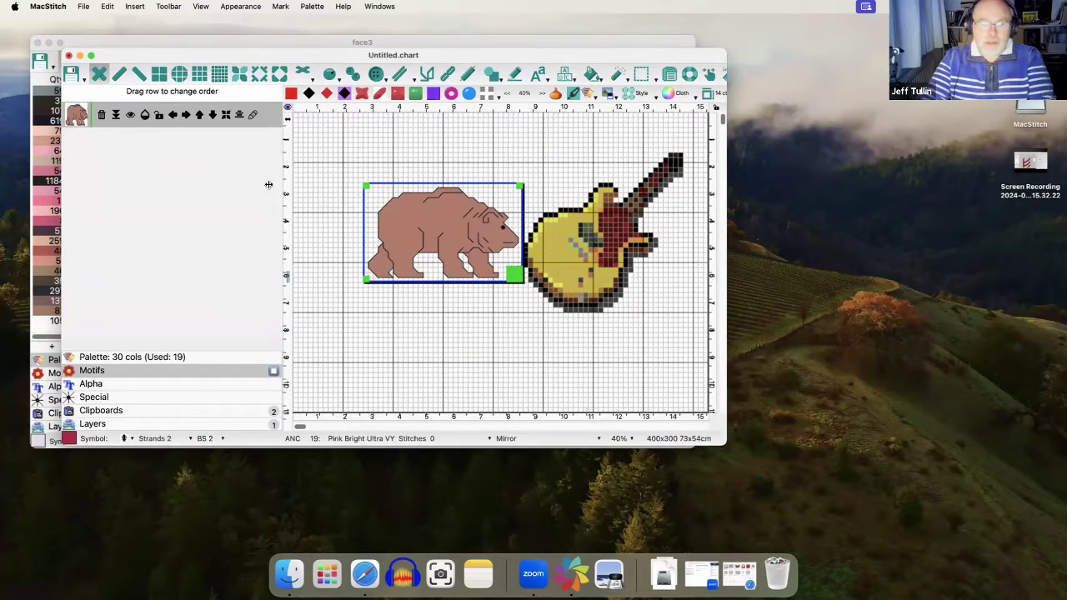
Step: Set the bear layer semi-transparent, shift it slightly left, and lock it
{"action": "left_click", "coordinate": [129, 114]}
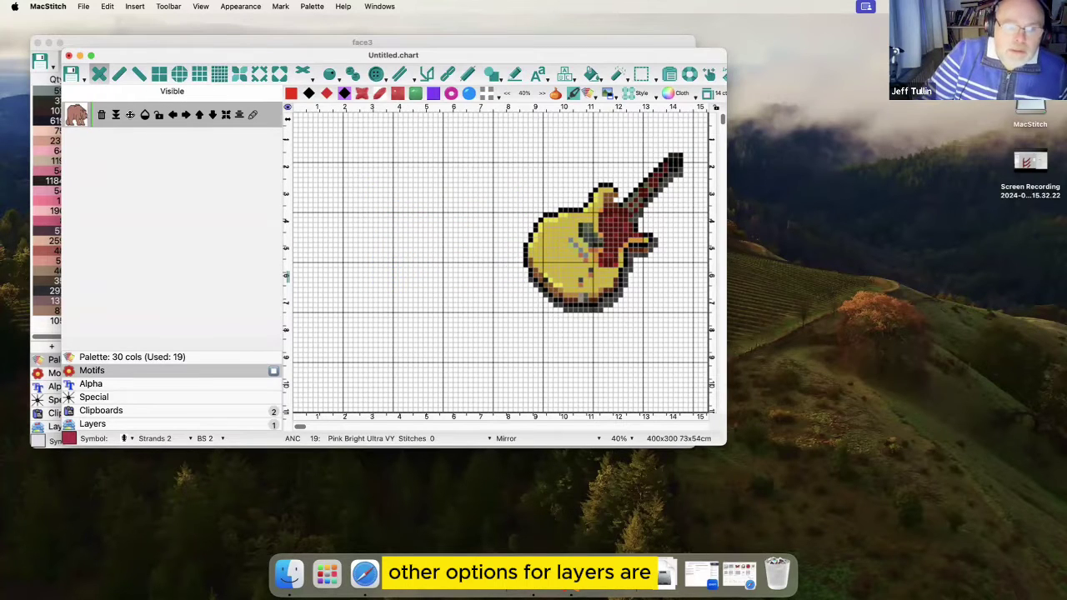
{"action": "left_click", "coordinate": [130, 115]}
{"action": "left_click", "coordinate": [130, 115]}
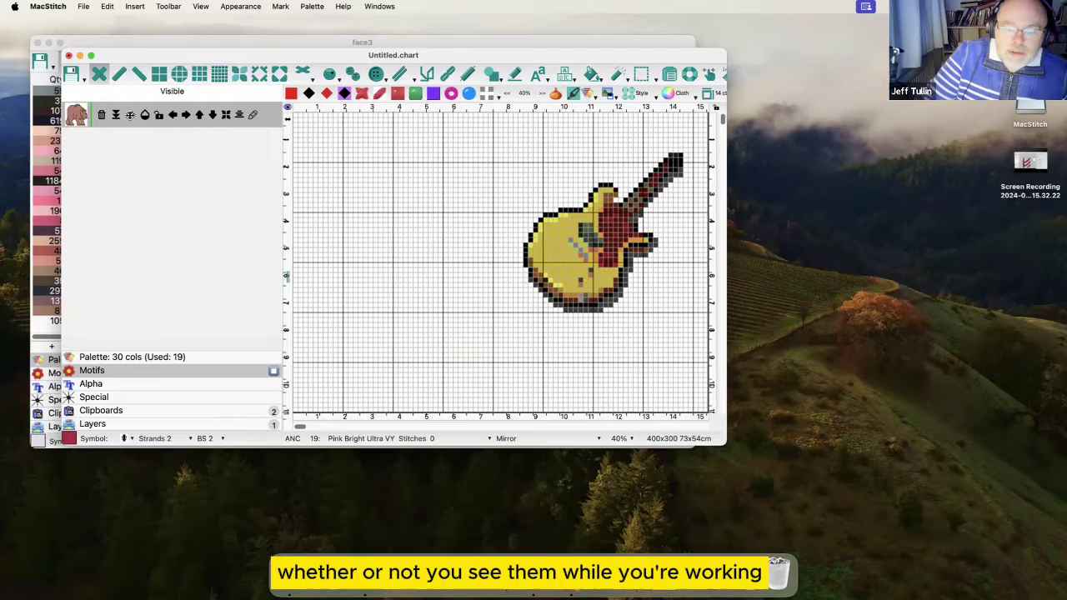
{"action": "left_click", "coordinate": [130, 115]}
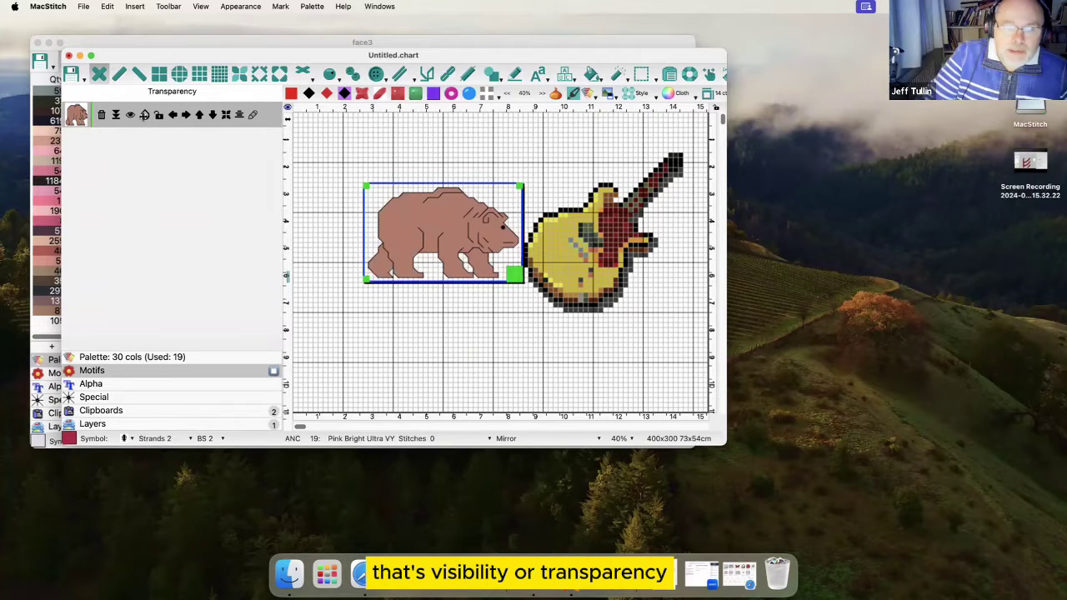
{"action": "left_click", "coordinate": [144, 114]}
{"action": "left_click", "coordinate": [170, 146]}
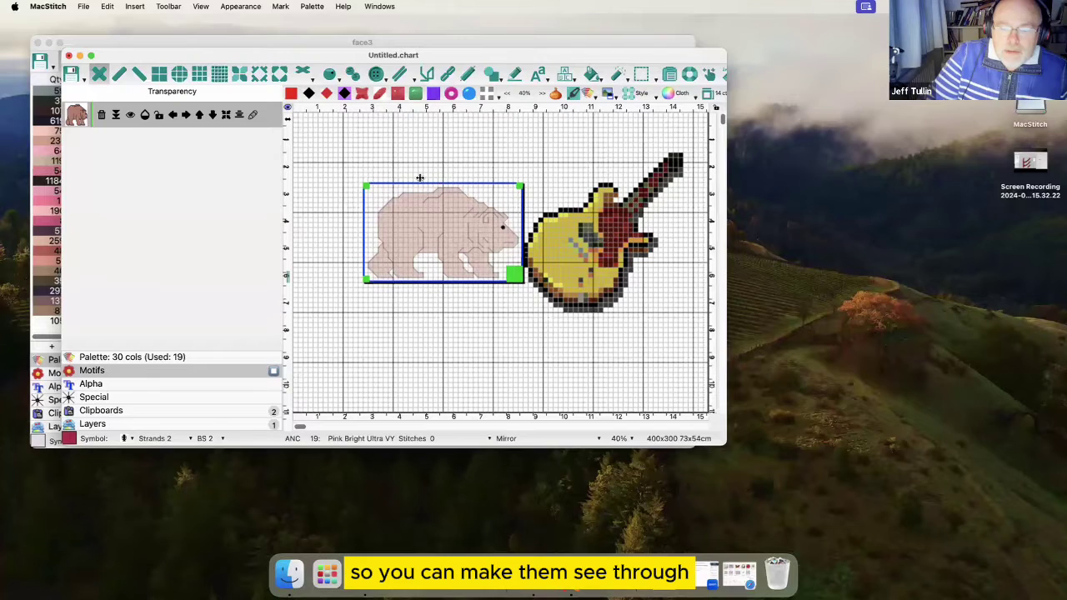
{"action": "left_click_drag", "start_coordinate": [434, 210], "coordinate": [399, 205]}
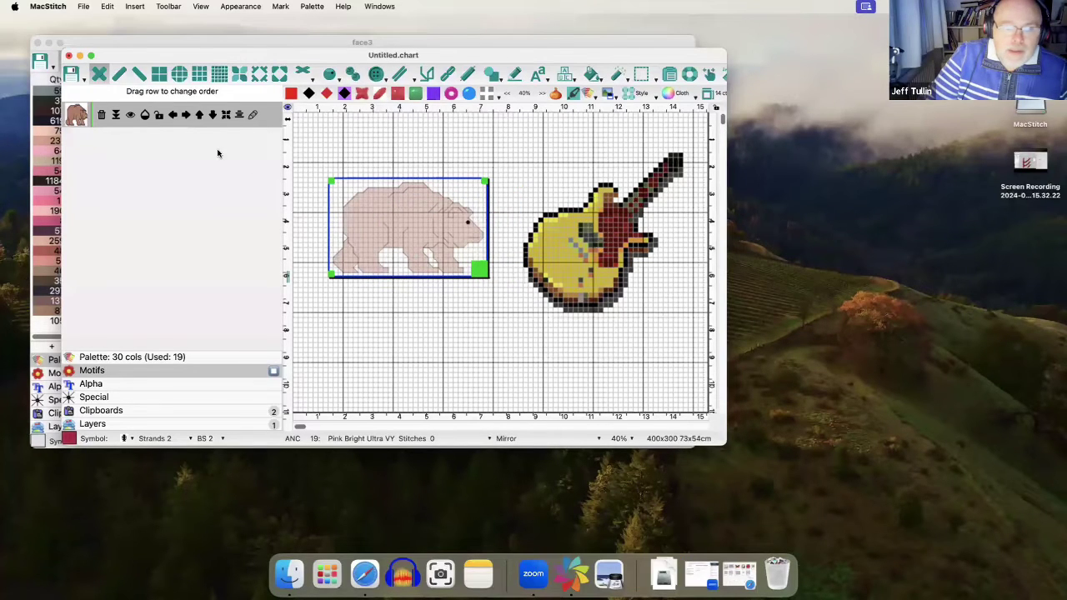
{"action": "left_click", "coordinate": [158, 117]}
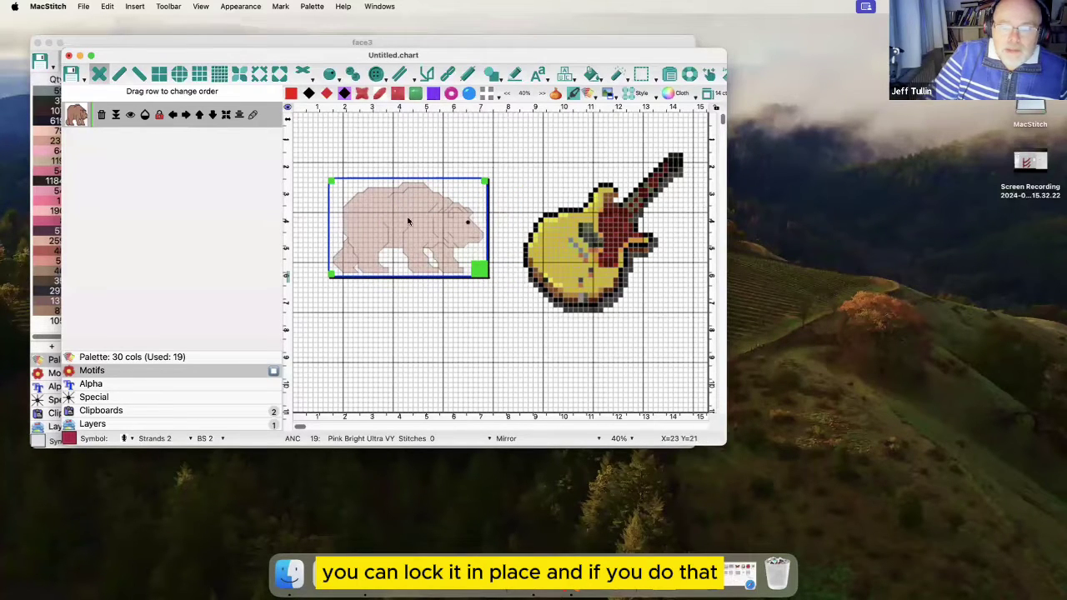
Step: Confirm the locked bear won't move, then unlock it and nudge it one square right
{"action": "left_click_drag", "start_coordinate": [418, 211], "coordinate": [442, 230]}
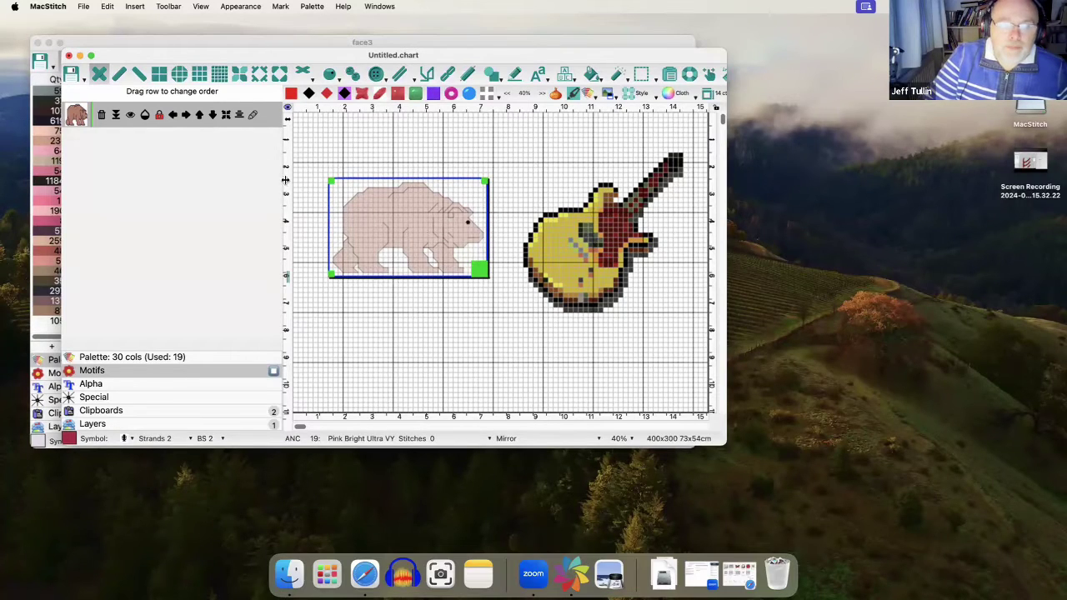
{"action": "left_click", "coordinate": [159, 117]}
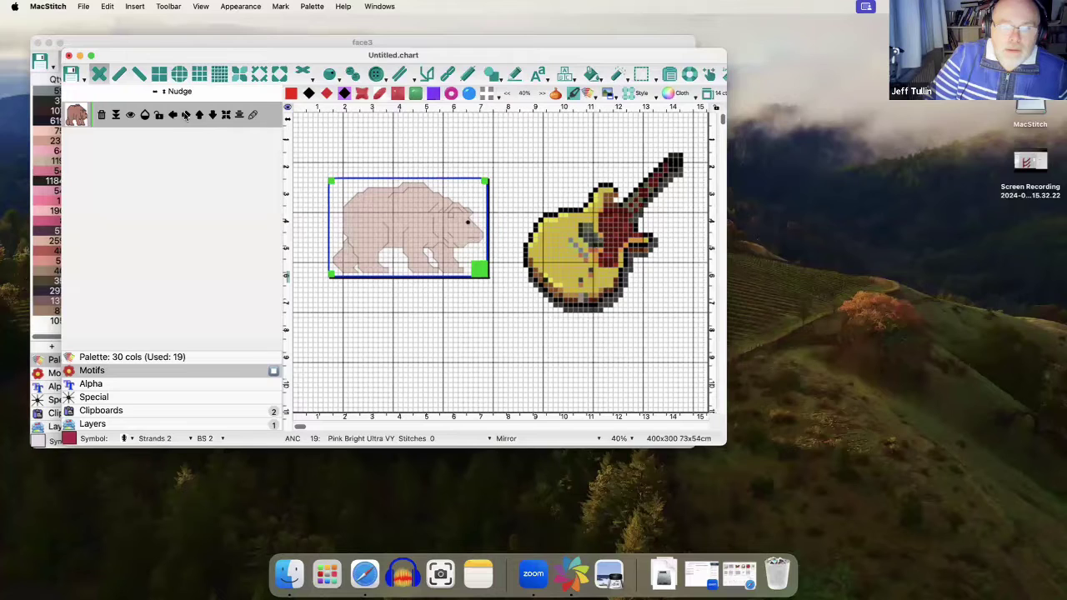
{"action": "left_click", "coordinate": [185, 114]}
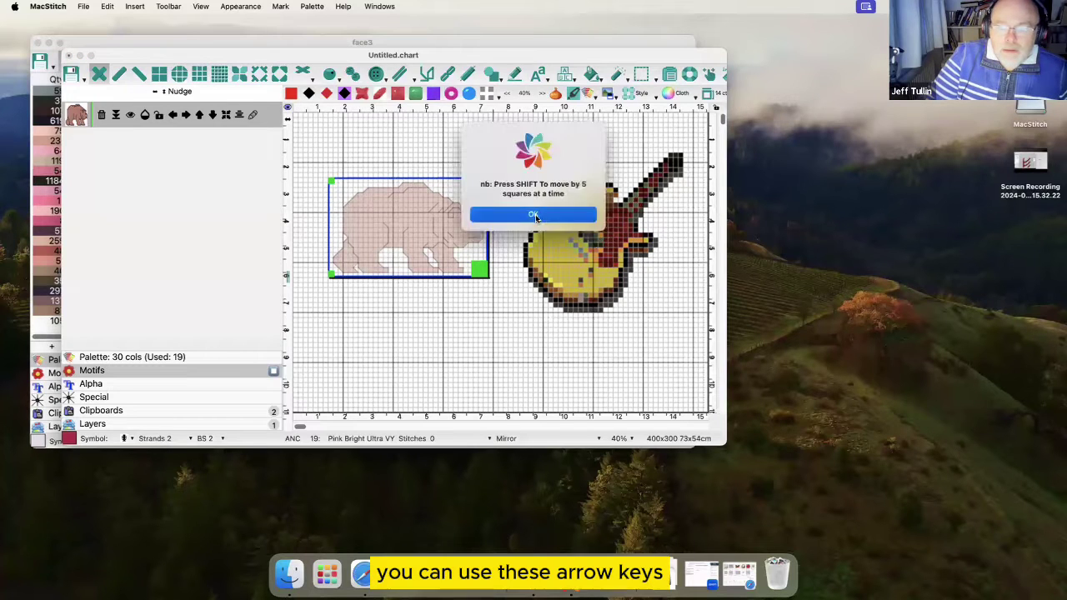
{"action": "left_click", "coordinate": [534, 216]}
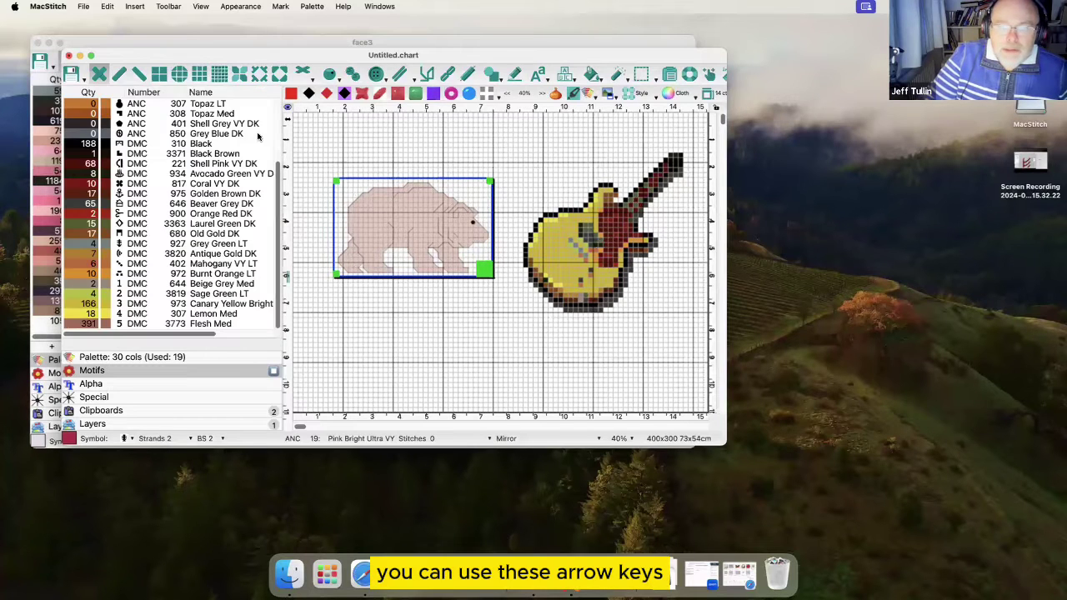
Step: Nudge the bear three squares right and two left, then centre it horizontally
{"action": "left_click", "coordinate": [159, 420]}
{"action": "left_click", "coordinate": [186, 114]}
{"action": "left_click", "coordinate": [185, 115]}
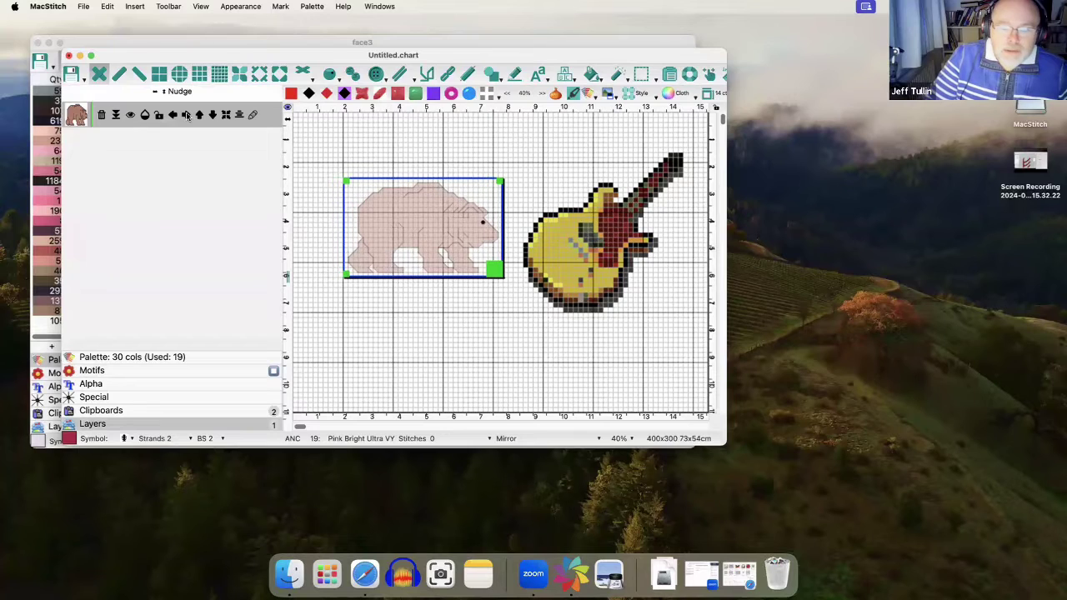
{"action": "left_click", "coordinate": [185, 114]}
{"action": "left_click", "coordinate": [172, 114]}
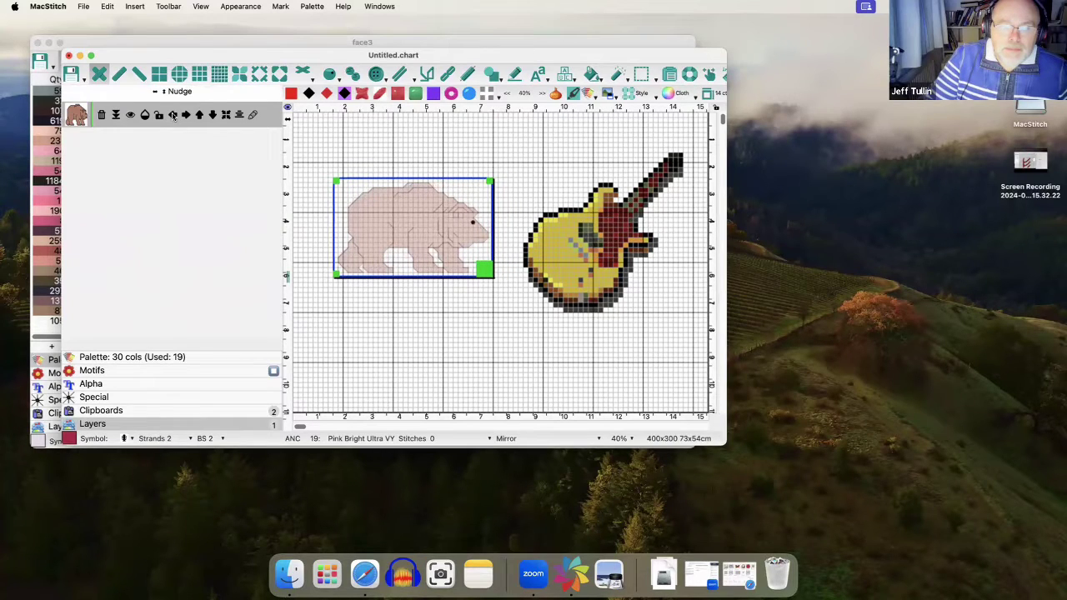
{"action": "left_click", "coordinate": [173, 115]}
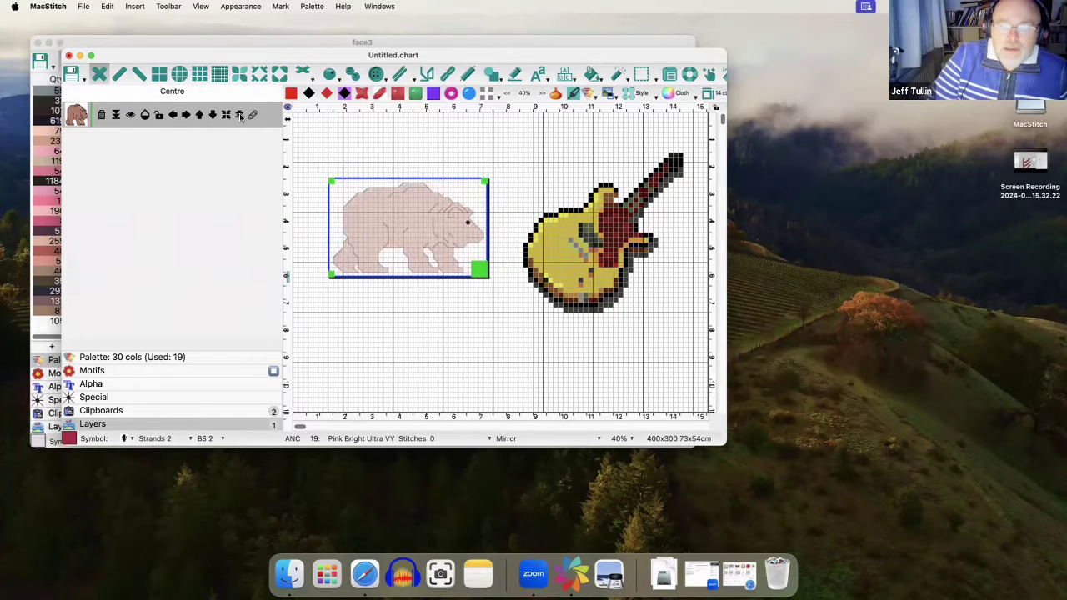
{"action": "left_click", "coordinate": [240, 115]}
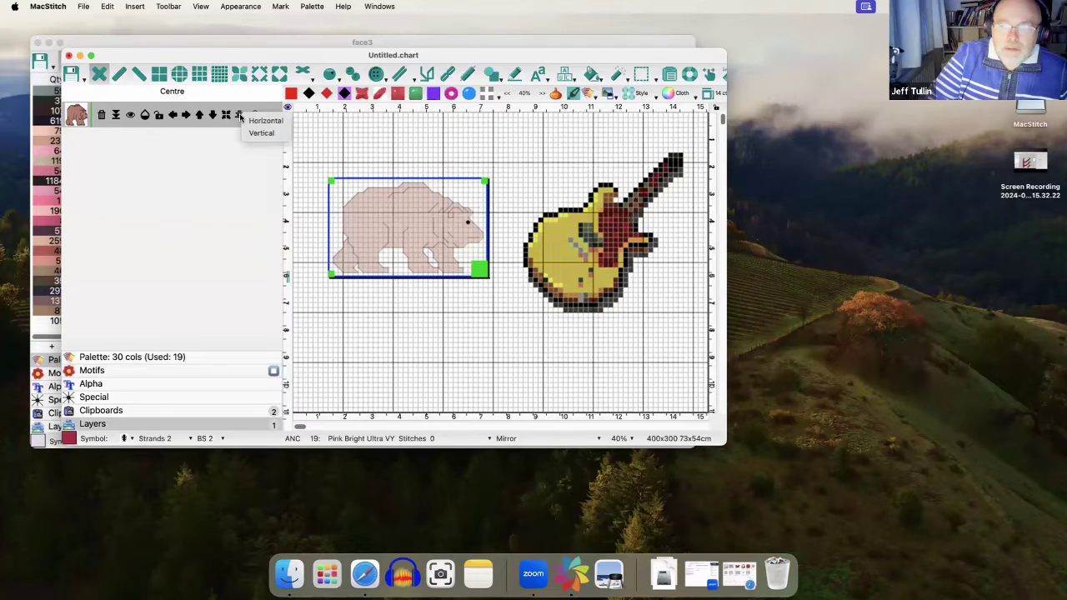
{"action": "left_click", "coordinate": [264, 120]}
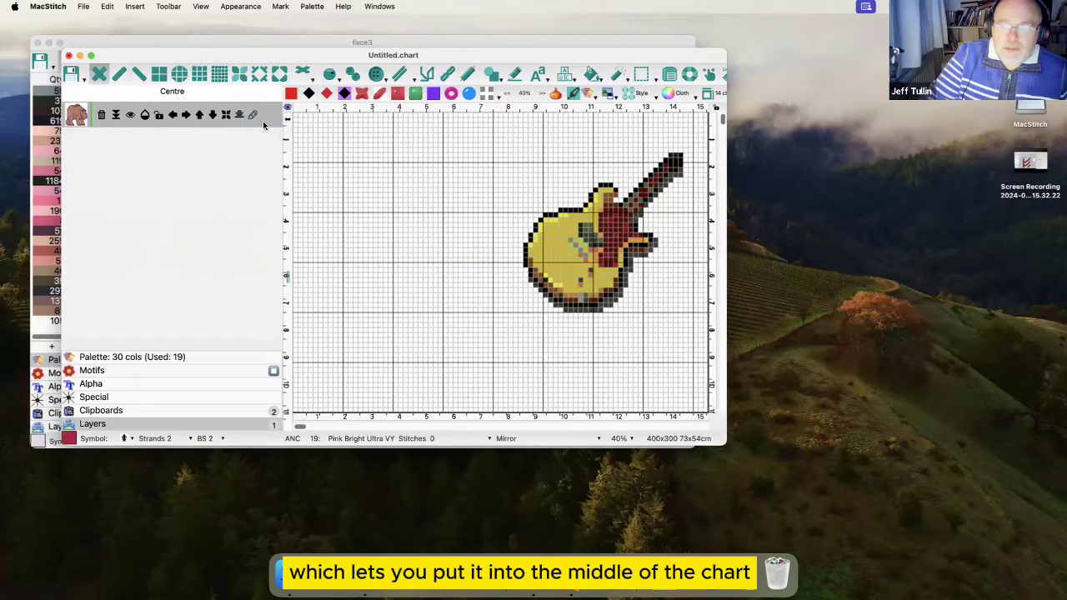
Step: Zoom the chart out to 5%, back in to 120%, and open the bear layer editor
{"action": "left_click", "coordinate": [525, 93]}
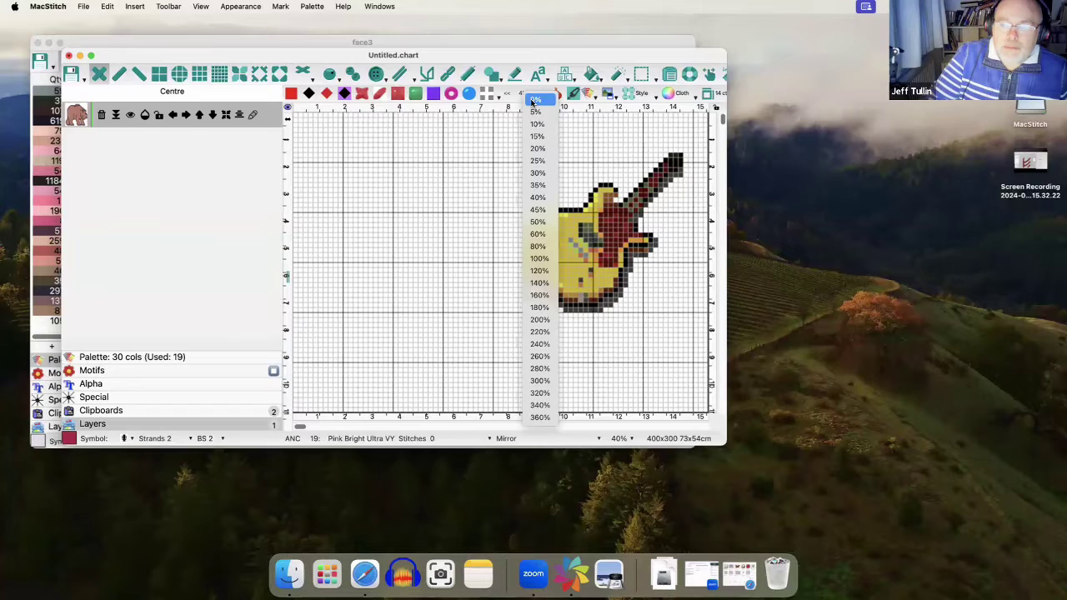
{"action": "left_click", "coordinate": [535, 113]}
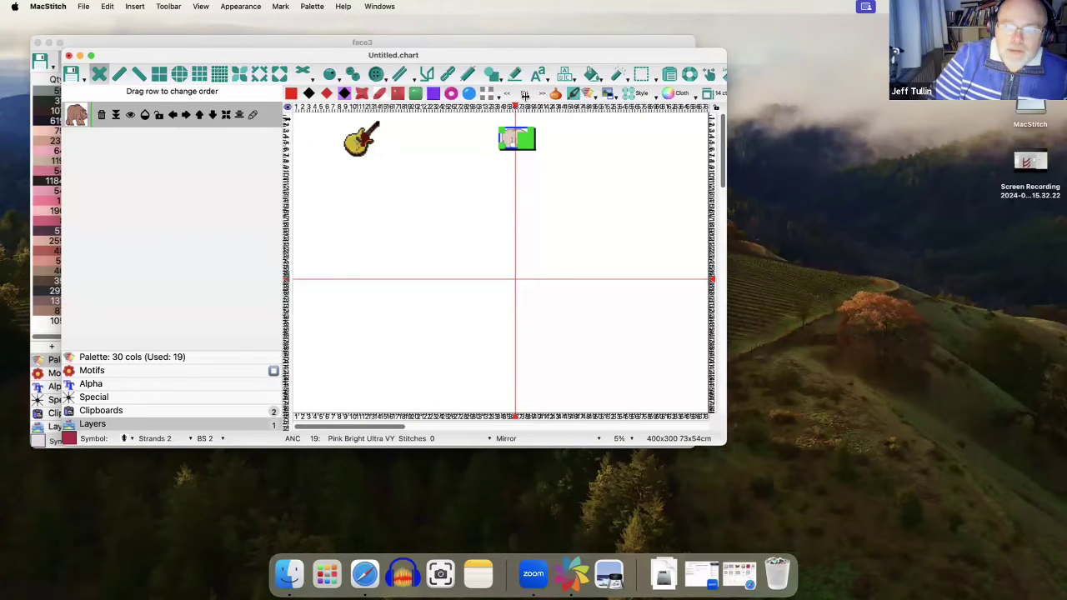
{"action": "left_click", "coordinate": [336, 178]}
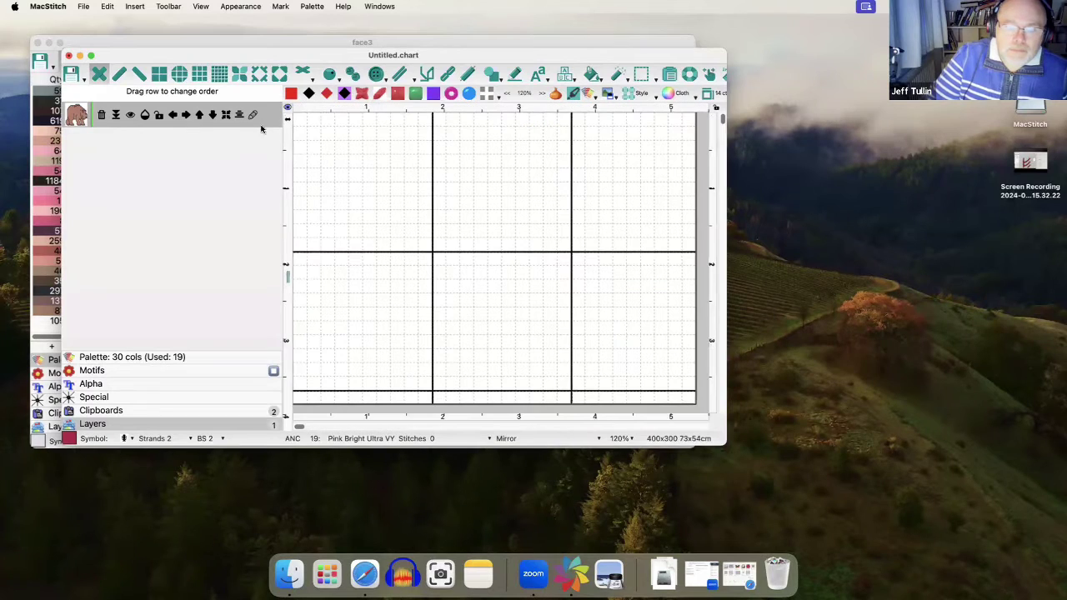
{"action": "left_click", "coordinate": [254, 117]}
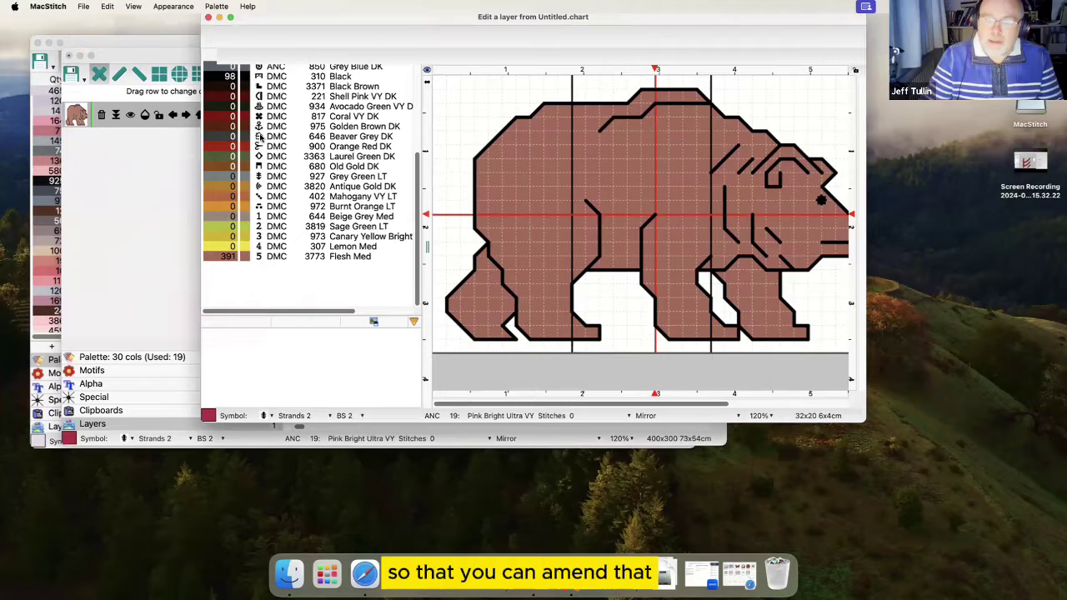
Step: Close the layer editor, move the chart window up-left, and narrow the colour list
{"action": "left_click", "coordinate": [209, 17]}
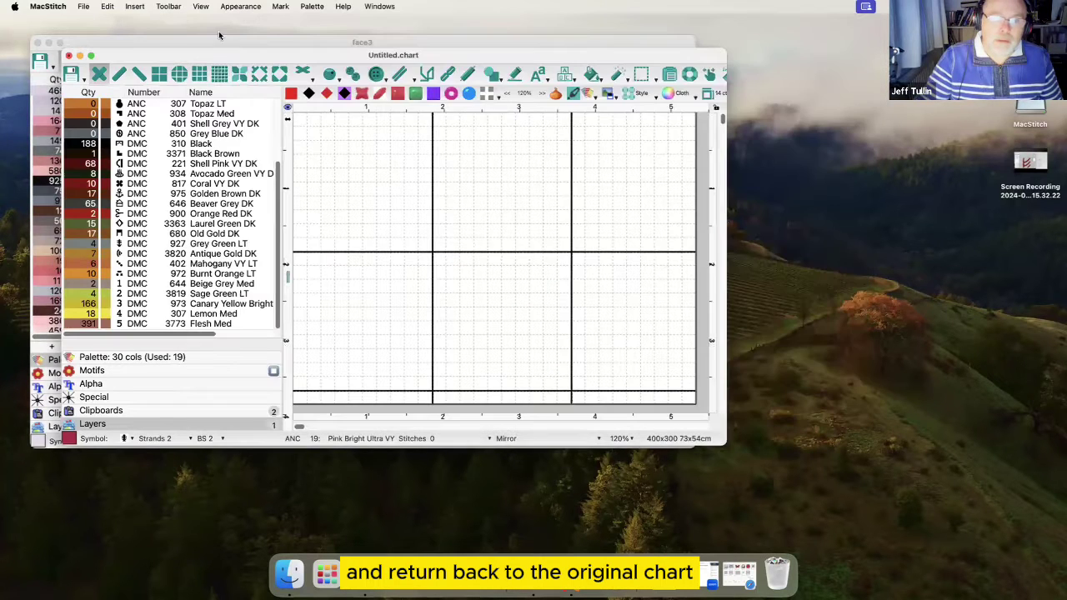
{"action": "scroll", "coordinate": [282, 189], "scroll_direction": "up", "scroll_amount": 5}
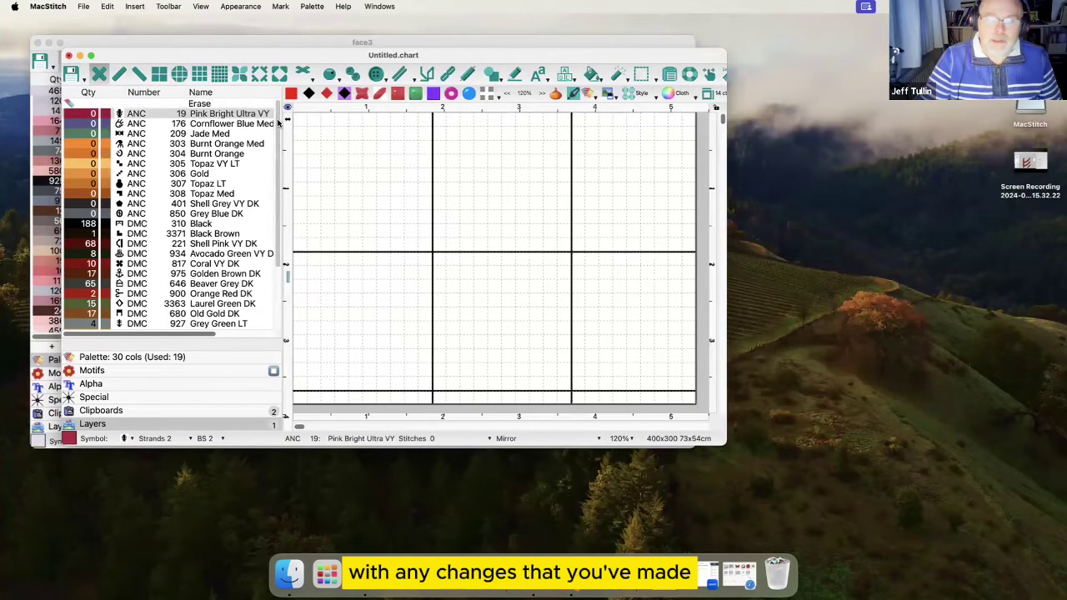
{"action": "left_click_drag", "start_coordinate": [398, 59], "coordinate": [360, 40]}
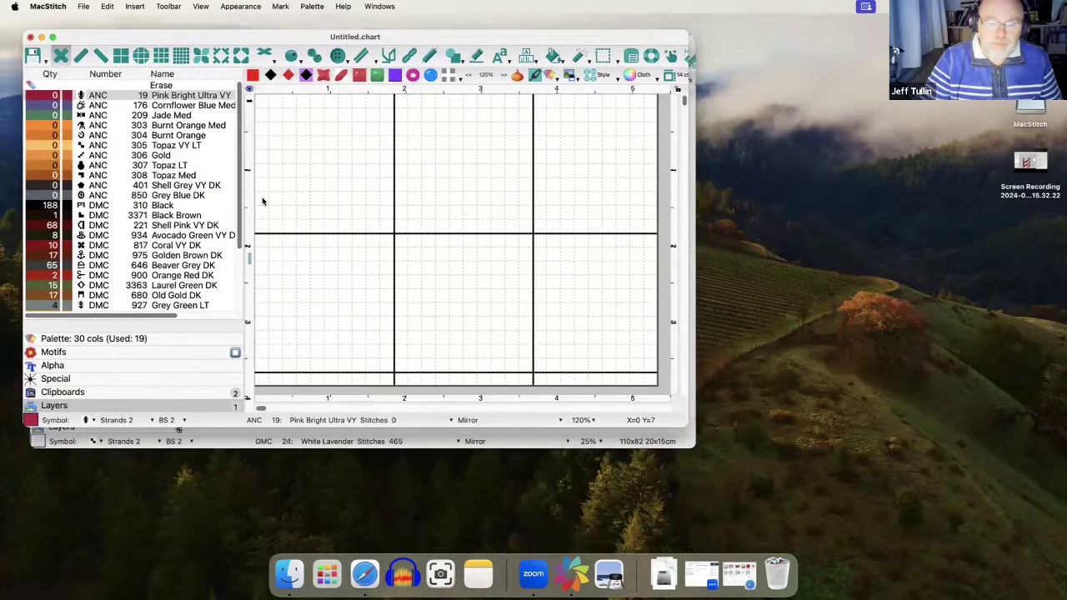
{"action": "left_click_drag", "start_coordinate": [211, 197], "coordinate": [111, 197]}
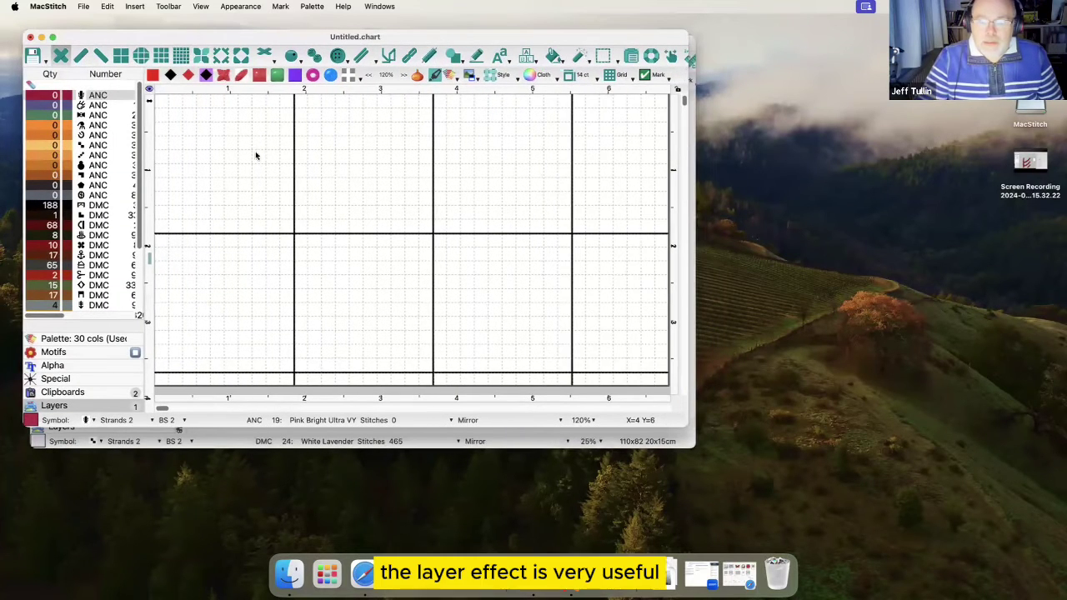
Step: Add 'Hello Posh' lettering as its own layer and move it left over the guitar
{"action": "left_click", "coordinate": [525, 58]}
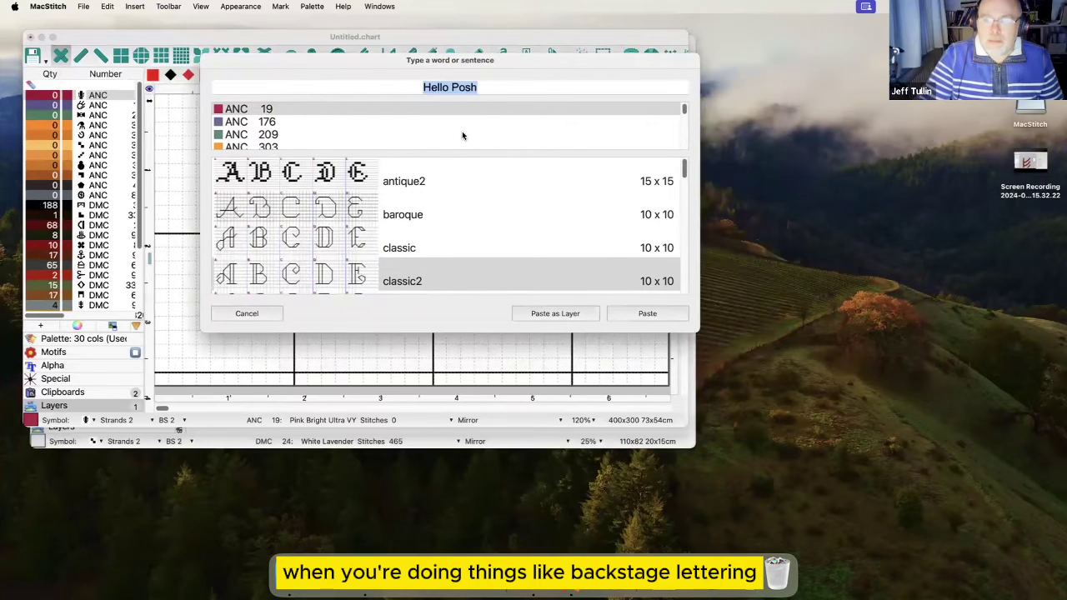
{"action": "left_click", "coordinate": [556, 314]}
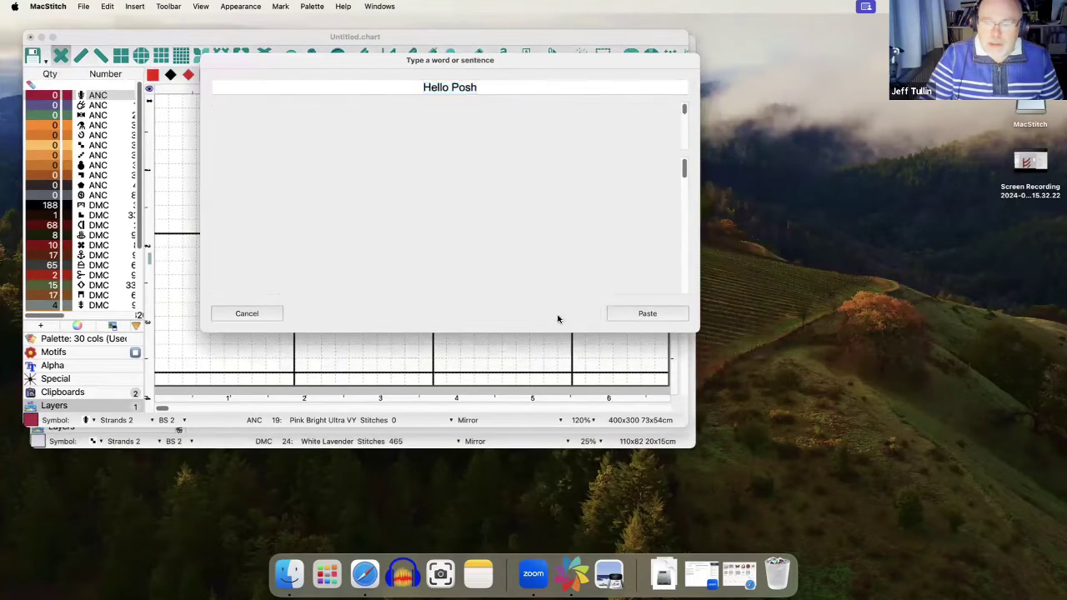
{"action": "left_click_drag", "start_coordinate": [359, 233], "coordinate": [324, 280]}
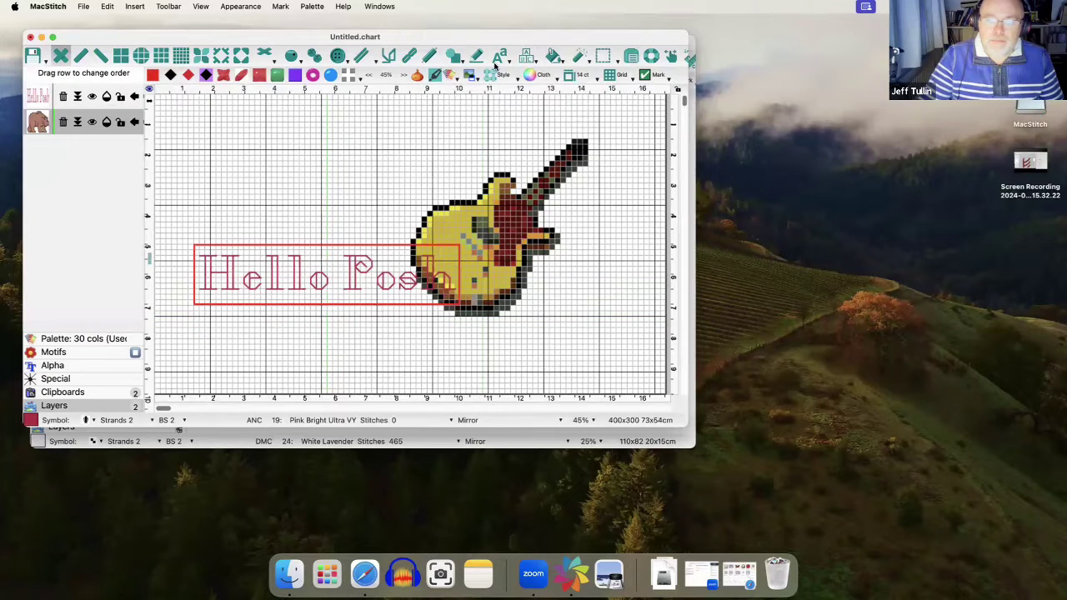
{"action": "left_click", "coordinate": [527, 55]}
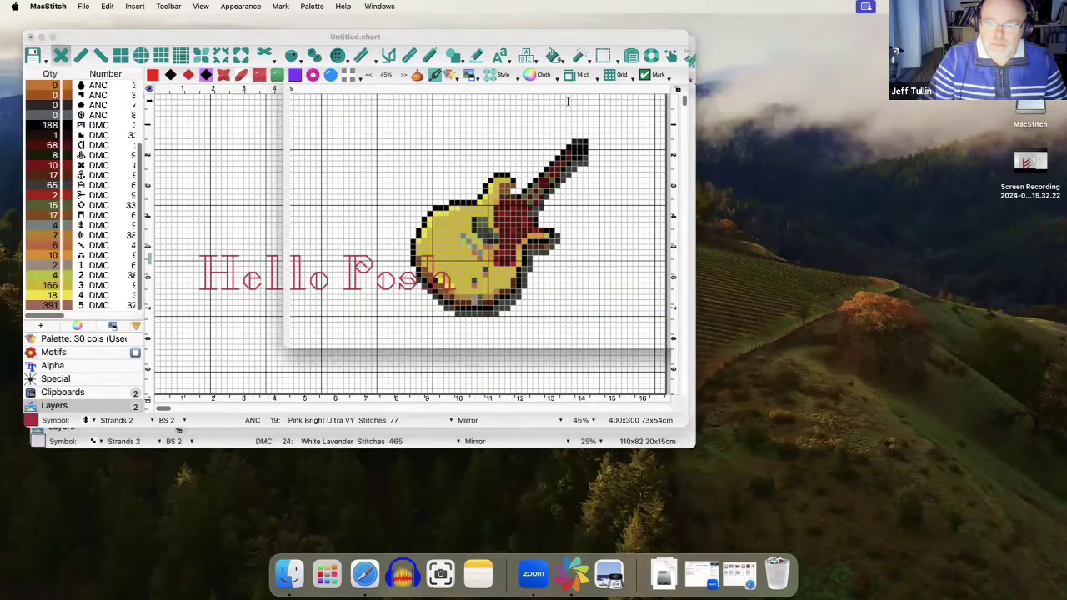
Step: Add a second lettering layer reading 'This is a poem' beneath it
{"action": "type", "text": "T"}
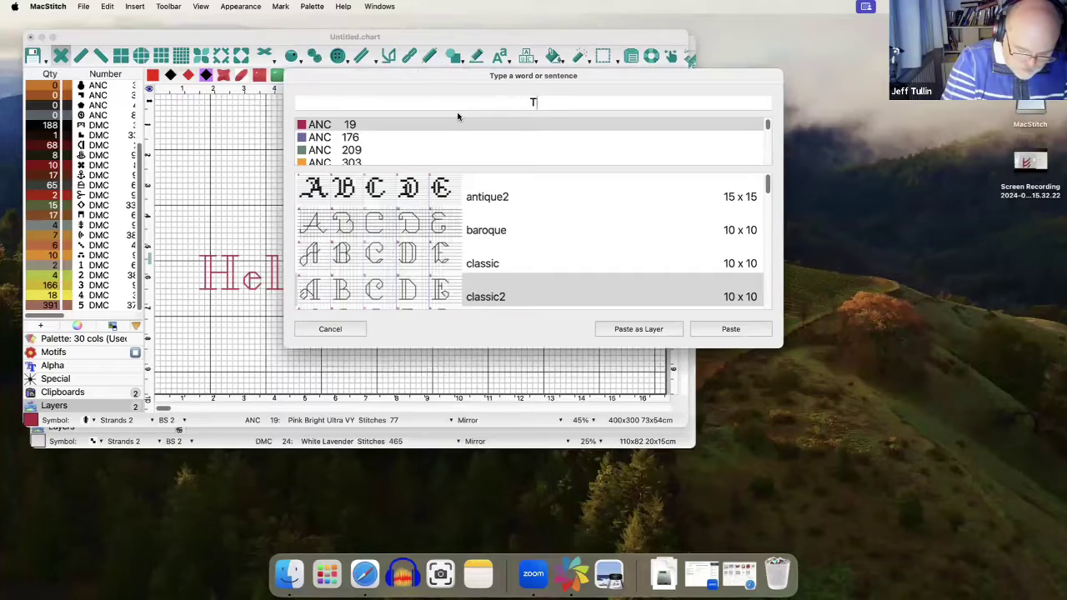
{"action": "type", "text": "his is a poem"}
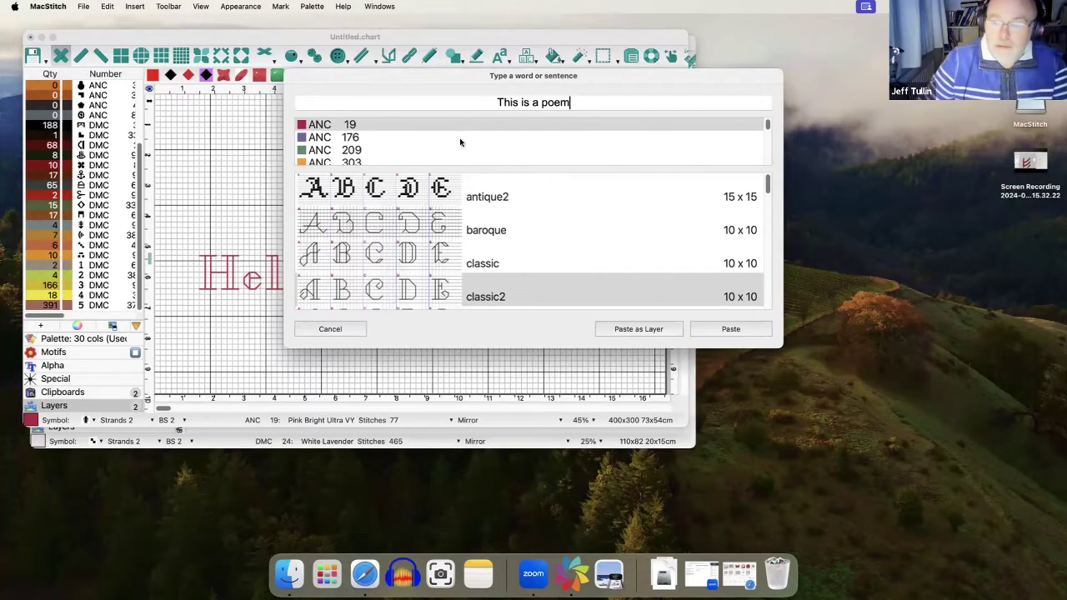
{"action": "left_click", "coordinate": [635, 330]}
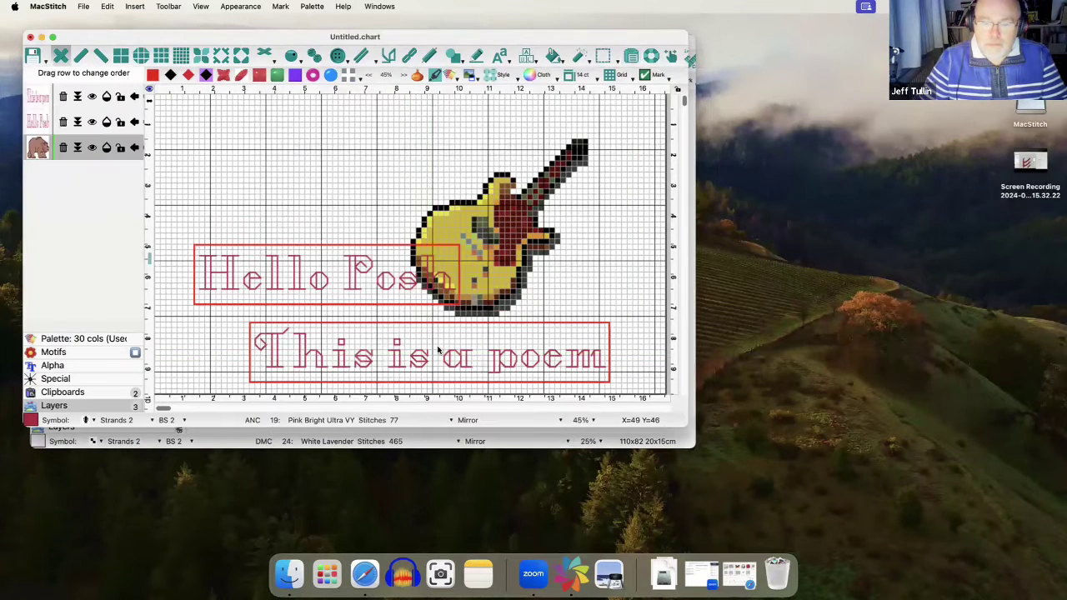
{"action": "left_click", "coordinate": [369, 75]}
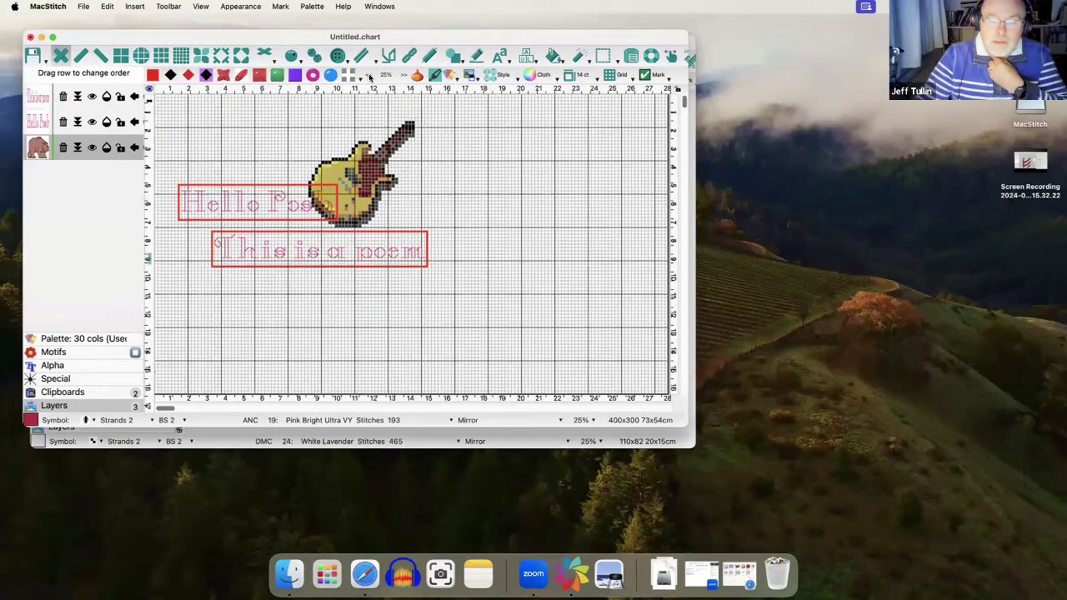
Step: Centre the 'This is a poem' and 'Hello Posh' layers horizontally and narrow the Layers panel
{"action": "left_click", "coordinate": [369, 76]}
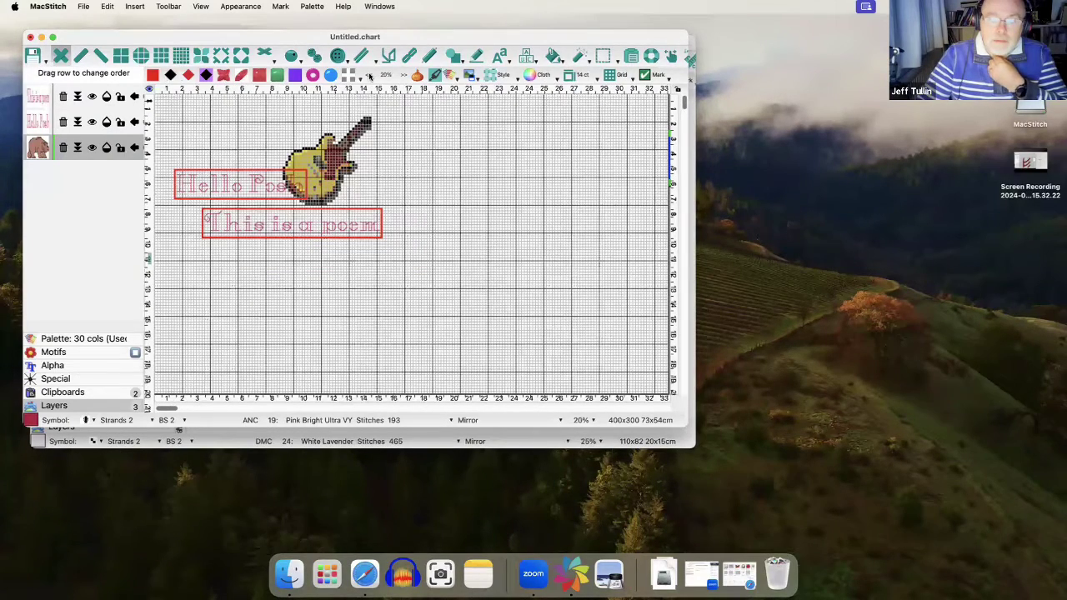
{"action": "left_click", "coordinate": [261, 224]}
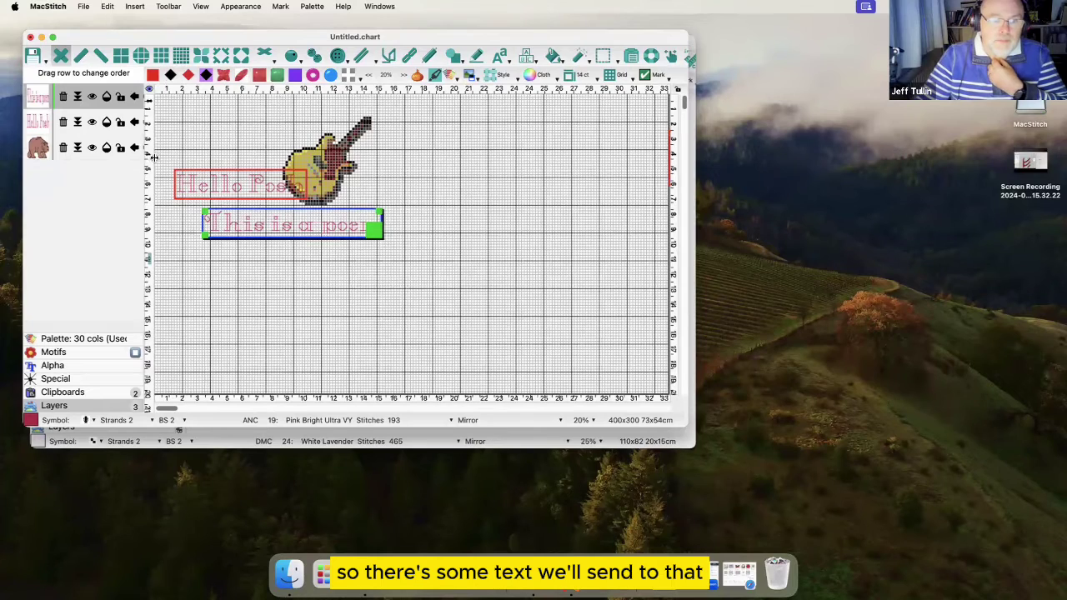
{"action": "mouse_move", "coordinate": [237, 155]}
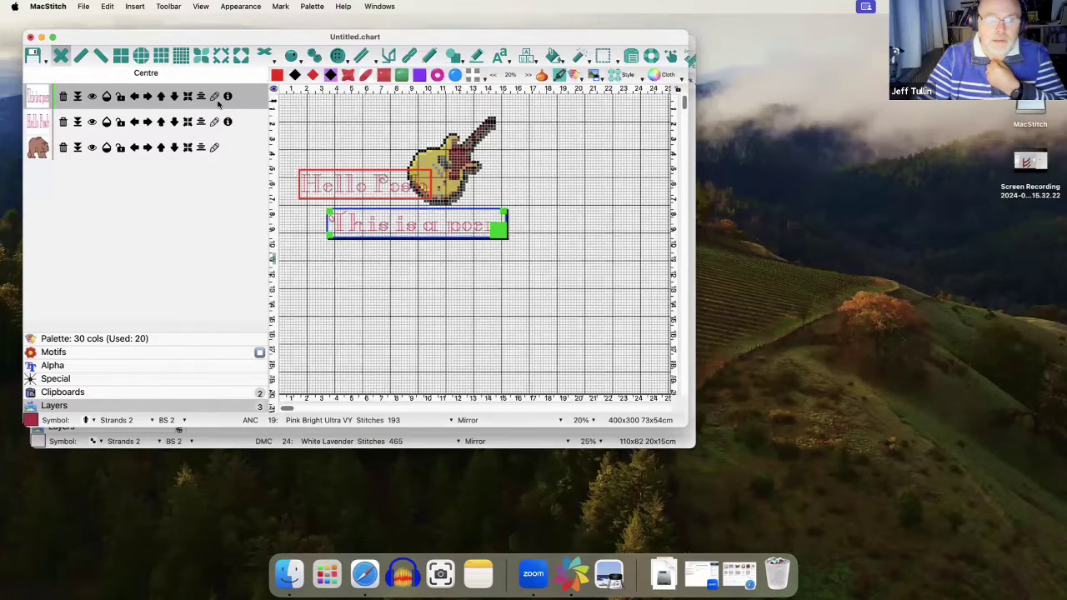
{"action": "left_click", "coordinate": [201, 123]}
{"action": "left_click", "coordinate": [214, 122]}
{"action": "left_click", "coordinate": [226, 129]}
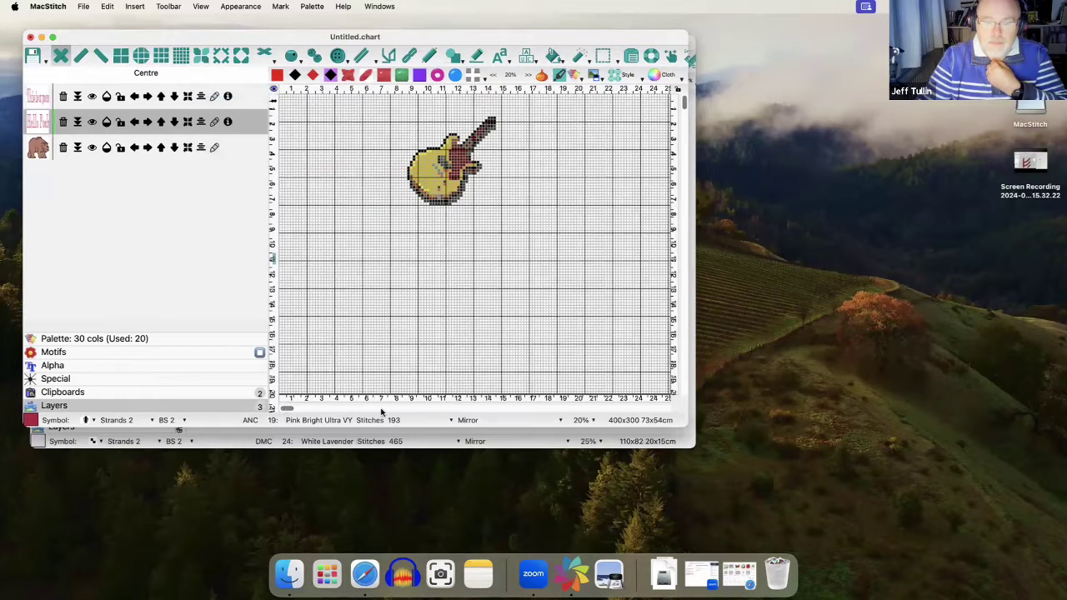
{"action": "left_click_drag", "start_coordinate": [400, 411], "coordinate": [477, 414]}
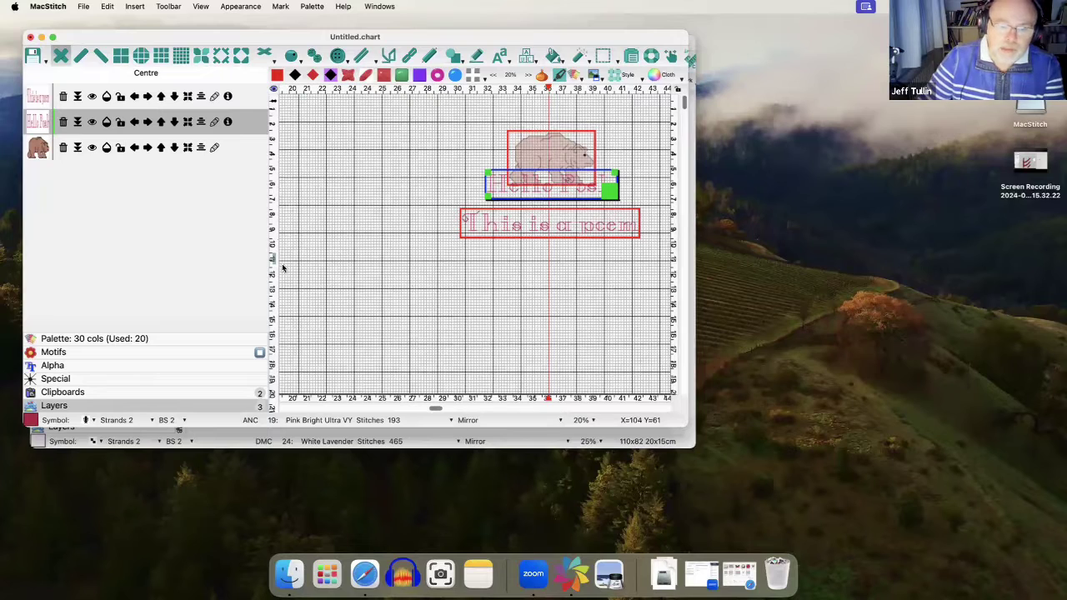
{"action": "left_click_drag", "start_coordinate": [270, 259], "coordinate": [137, 251]}
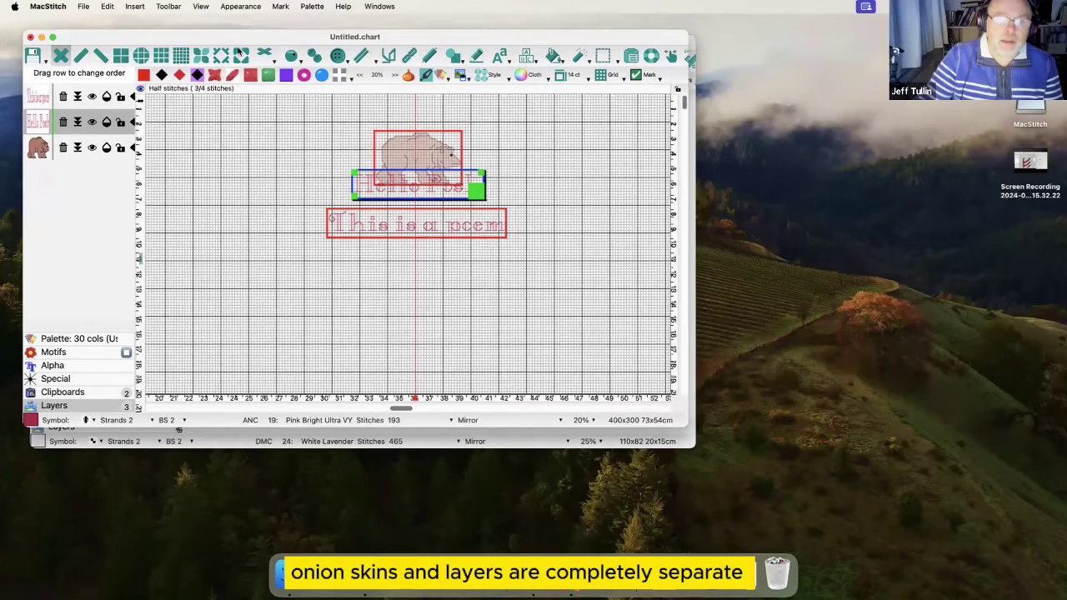
Step: Insert face2.jpeg from the Pictures folder as a picture behind the grid
{"action": "left_click", "coordinate": [131, 8]}
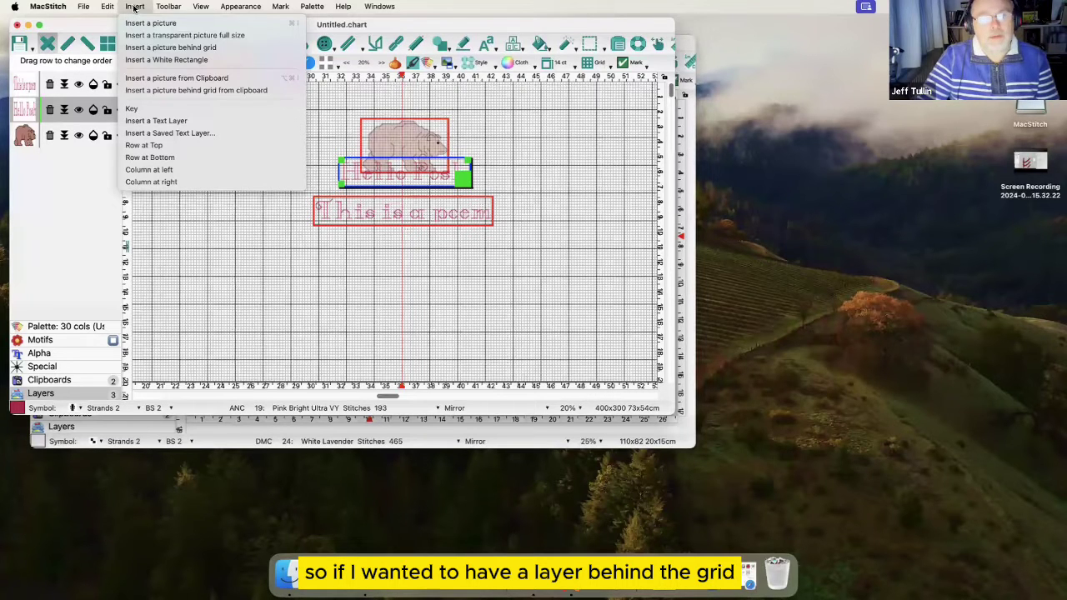
{"action": "left_click", "coordinate": [171, 48]}
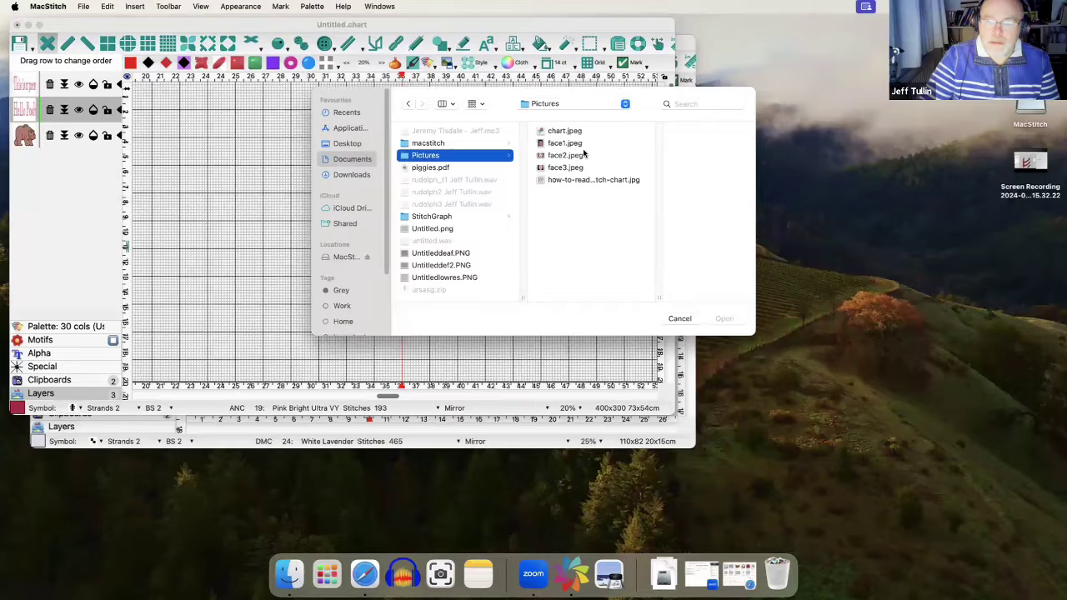
{"action": "left_click", "coordinate": [567, 155]}
{"action": "left_click", "coordinate": [722, 320]}
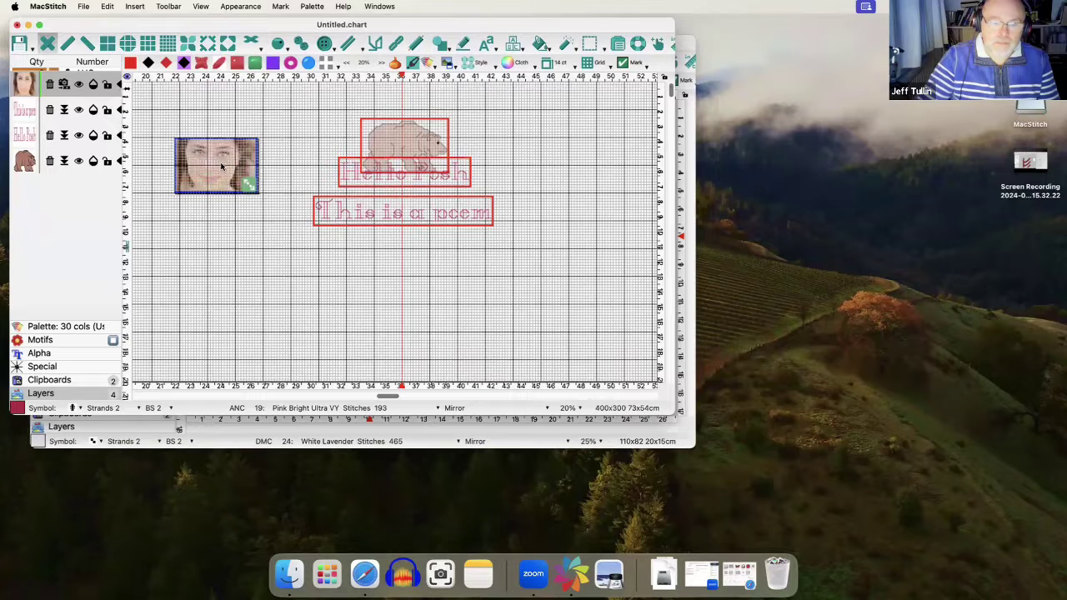
Step: Enlarge the face photo and position it at the chart's upper left
{"action": "left_click_drag", "start_coordinate": [224, 163], "coordinate": [314, 287]}
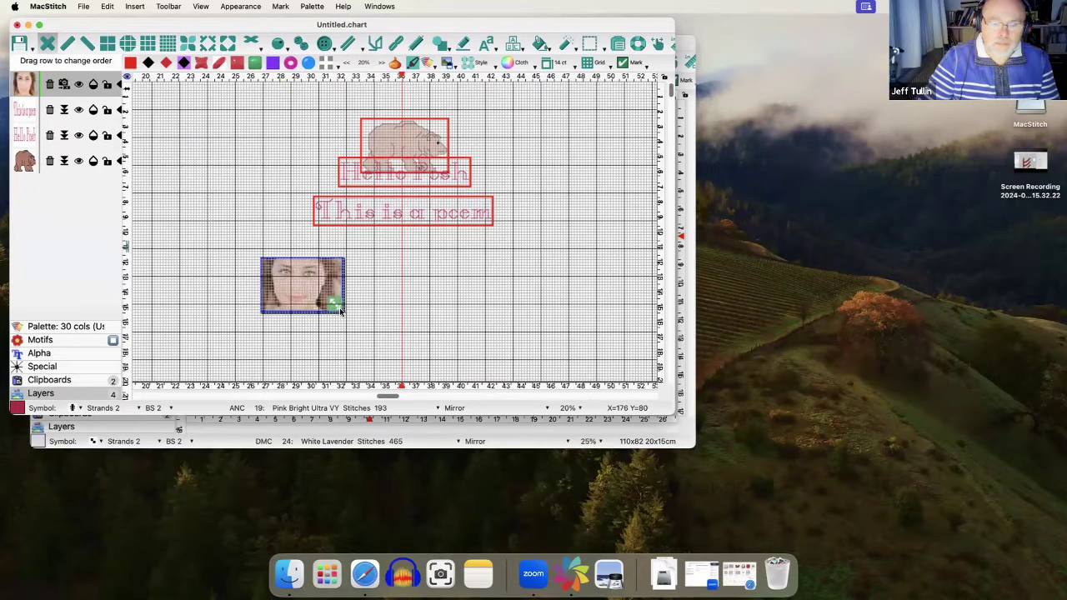
{"action": "left_click_drag", "start_coordinate": [359, 333], "coordinate": [405, 361]}
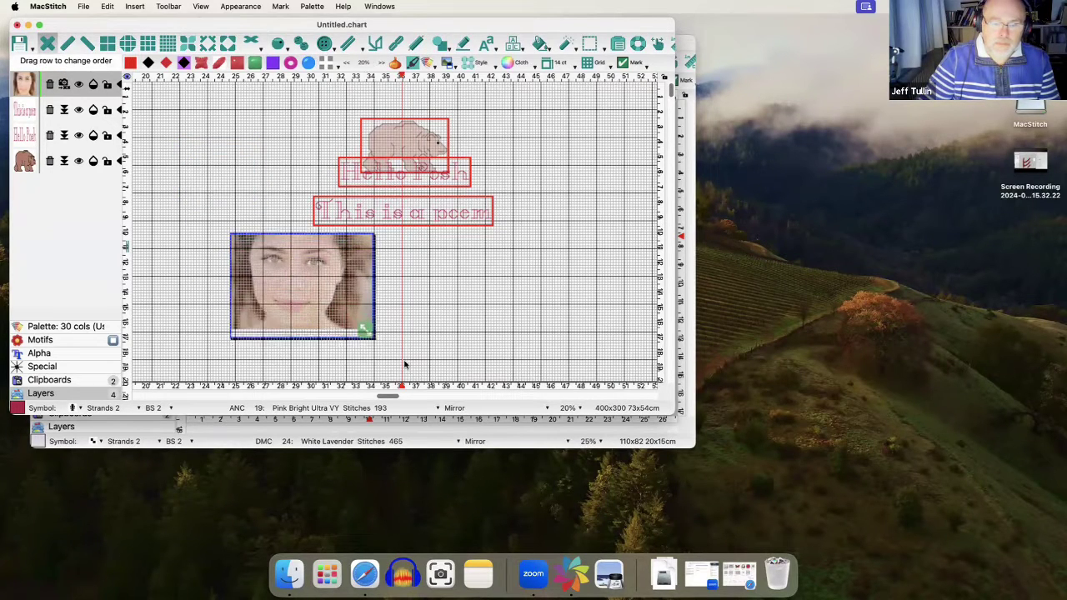
{"action": "left_click_drag", "start_coordinate": [308, 275], "coordinate": [236, 189]}
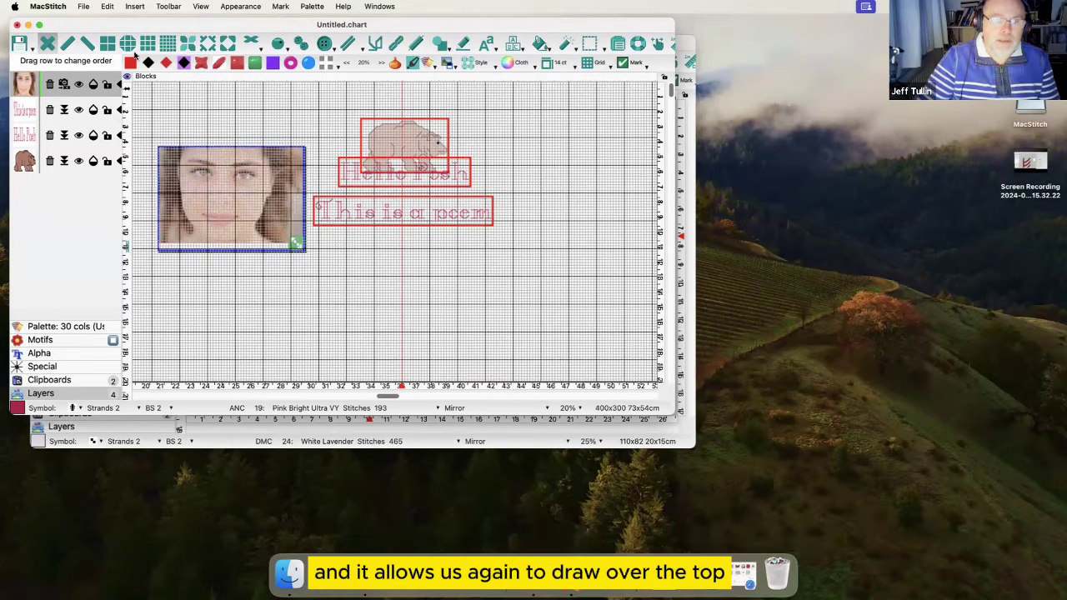
Step: Stitch over the photo's lips in DMC 3371 Black Brown
{"action": "left_click", "coordinate": [47, 43]}
{"action": "left_click", "coordinate": [83, 124]}
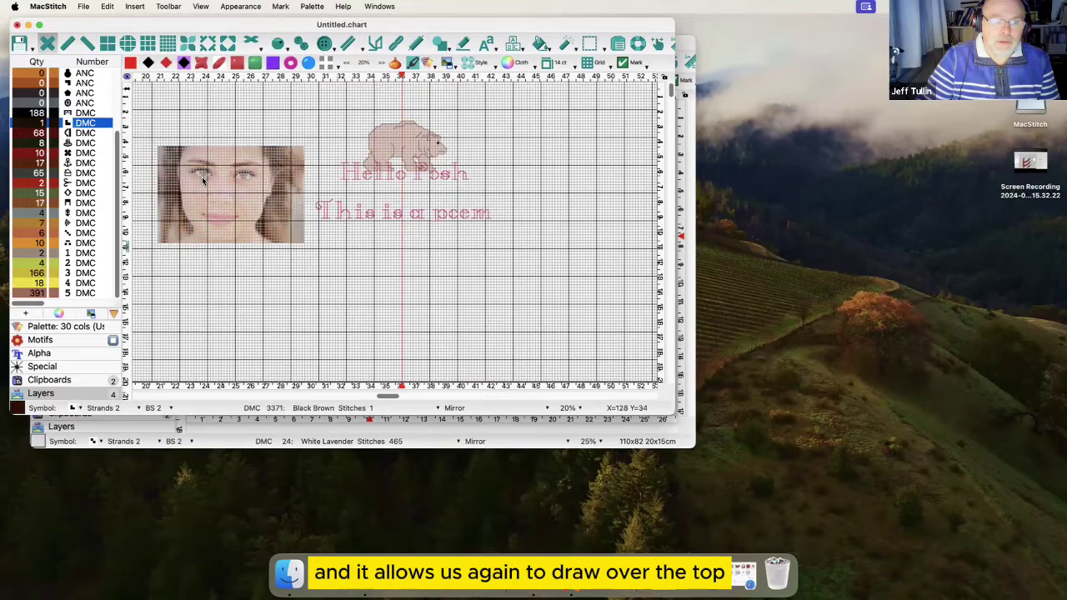
{"action": "mouse_move", "coordinate": [207, 217]}
{"action": "left_mouse_down"}
{"action": "mouse_move", "coordinate": [237, 219]}
{"action": "mouse_move", "coordinate": [215, 223]}
{"action": "left_mouse_up"}
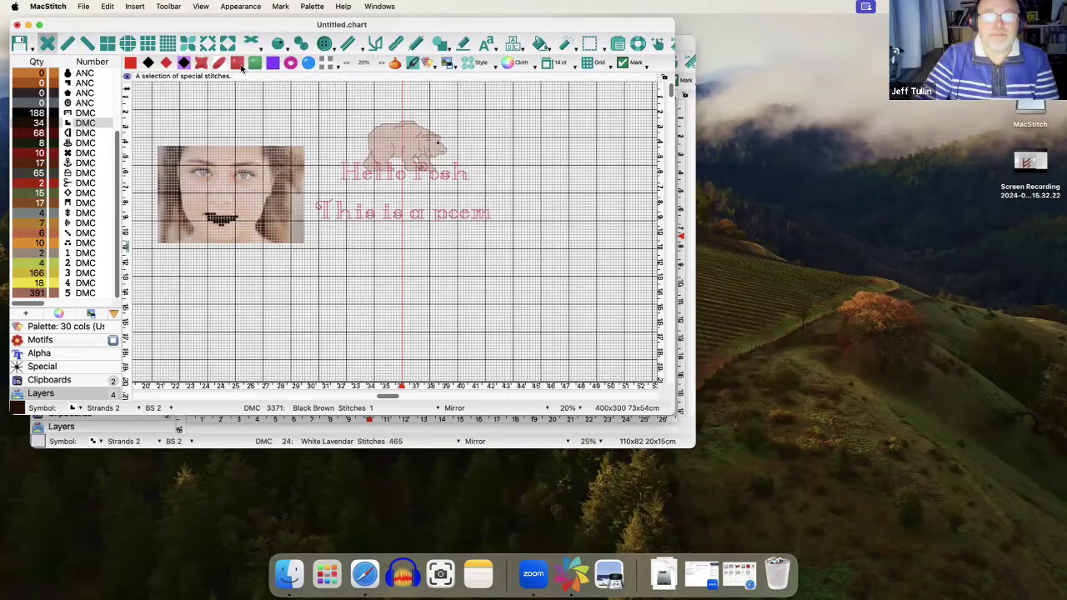
Step: Start inserting face1.jpeg from Pictures as a transparent full-size picture
{"action": "left_click", "coordinate": [108, 7]}
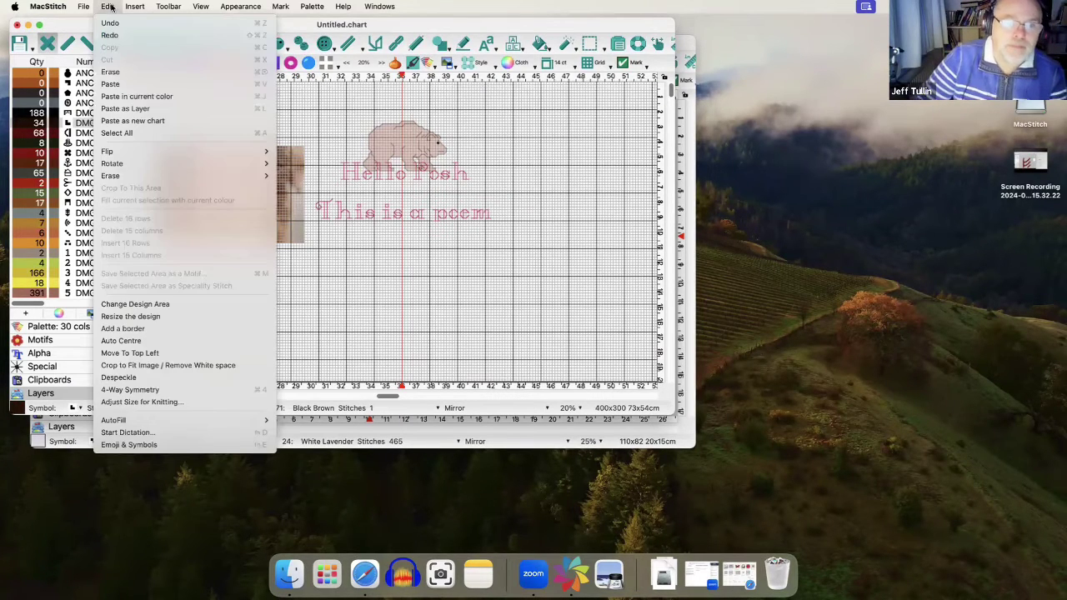
{"action": "mouse_move", "coordinate": [130, 7]}
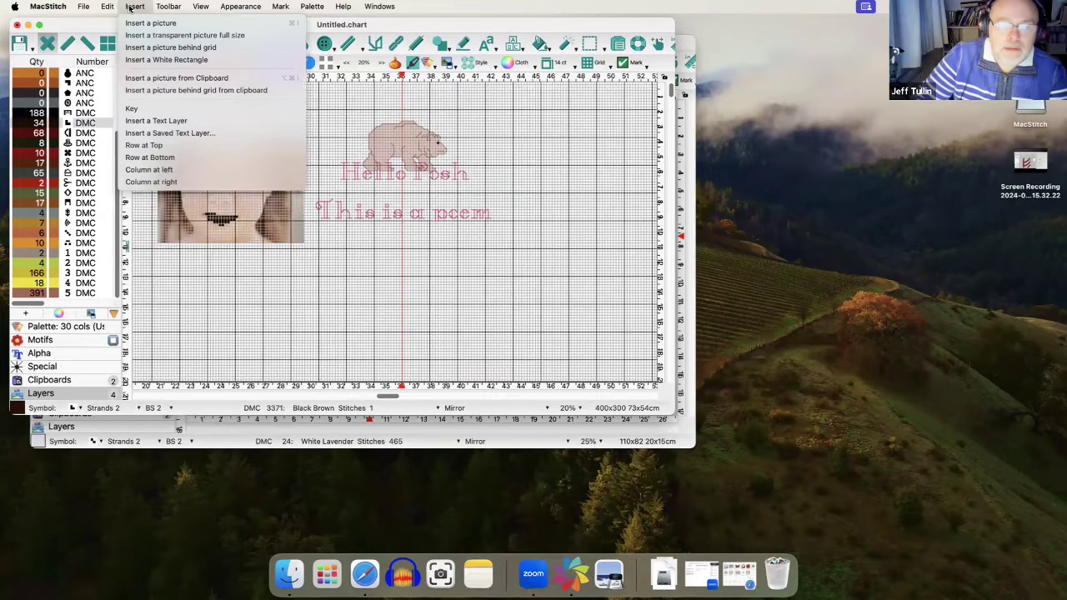
{"action": "left_click", "coordinate": [184, 35]}
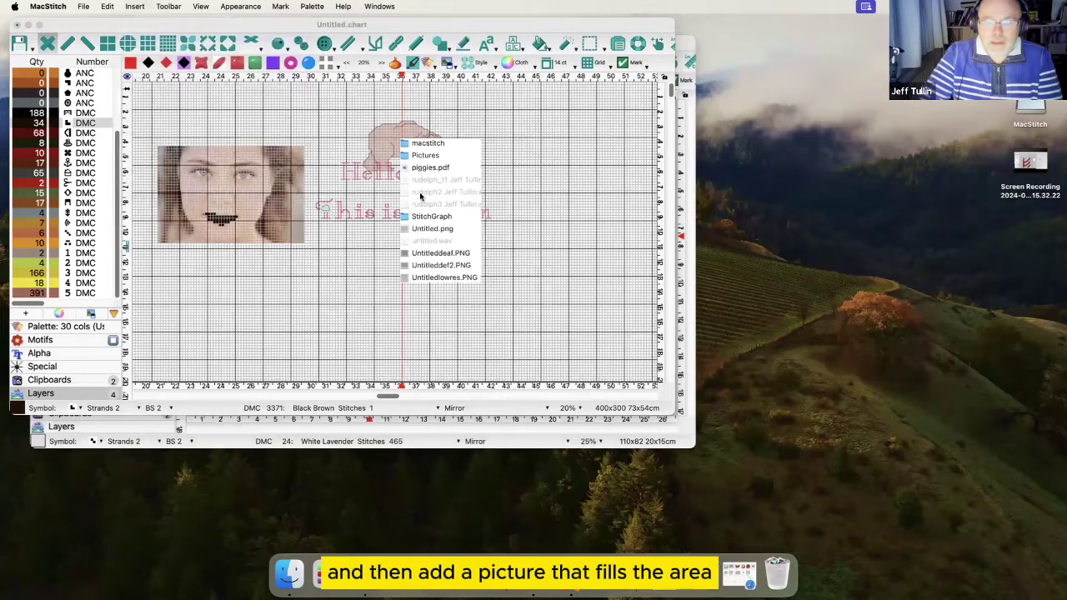
{"action": "left_click", "coordinate": [564, 144]}
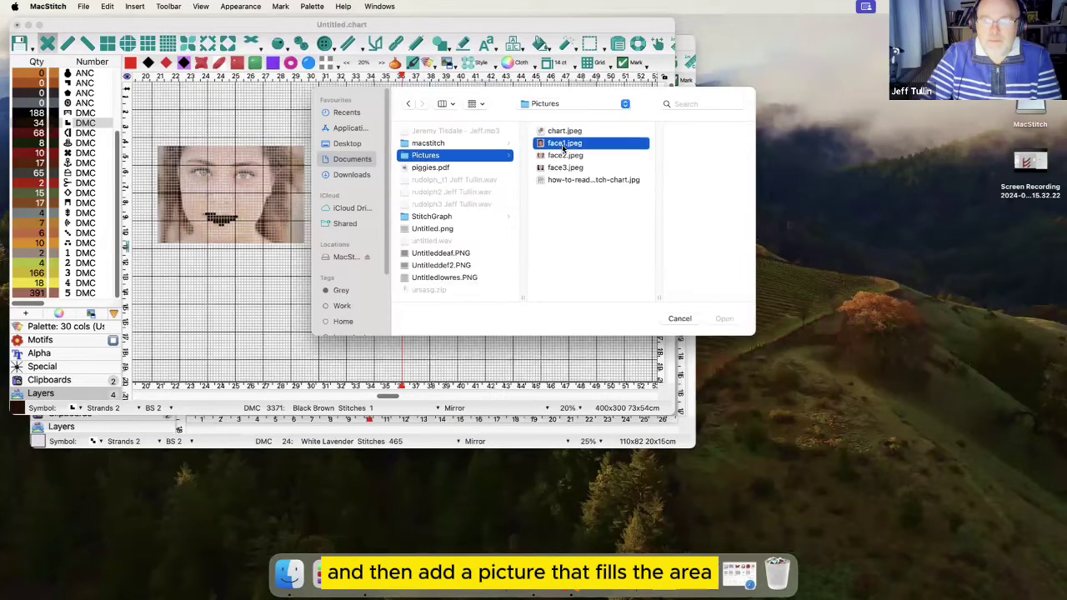